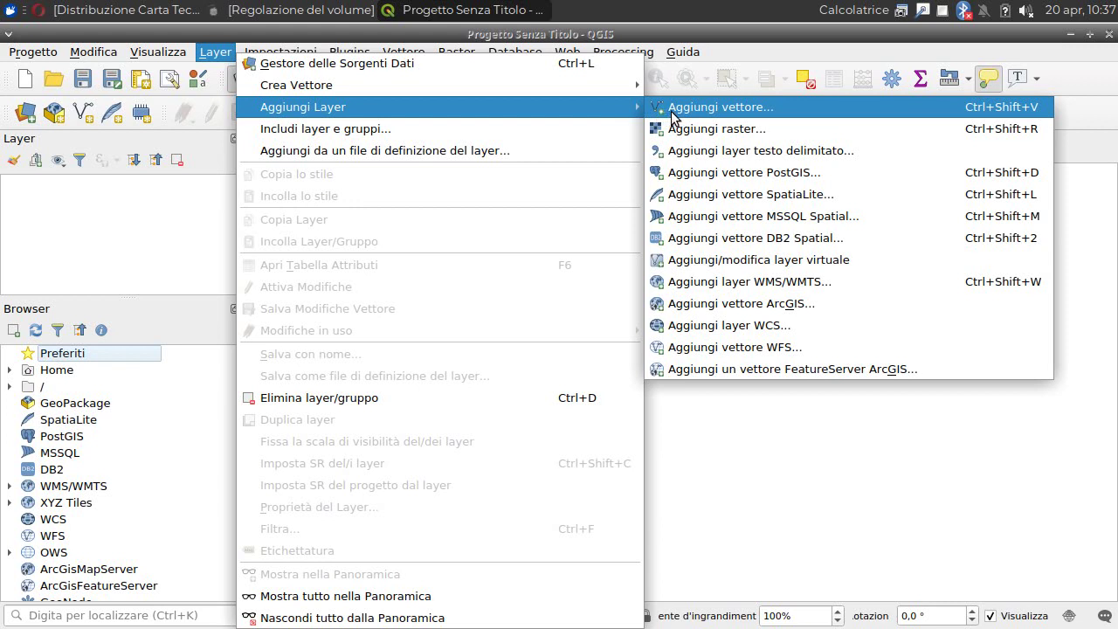
Add the file Perugia.dxf from the Scrivania folder as a vector dataset with UTF-8 encoding
{"action": "left_click", "coordinate": [675, 110]}
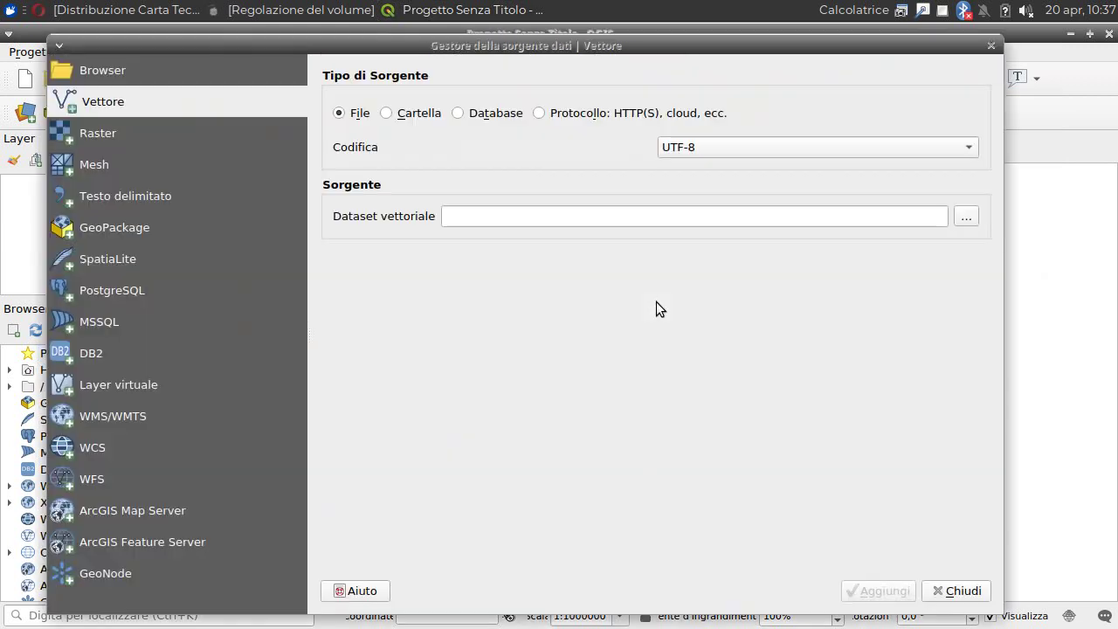
{"action": "left_click", "coordinate": [971, 217]}
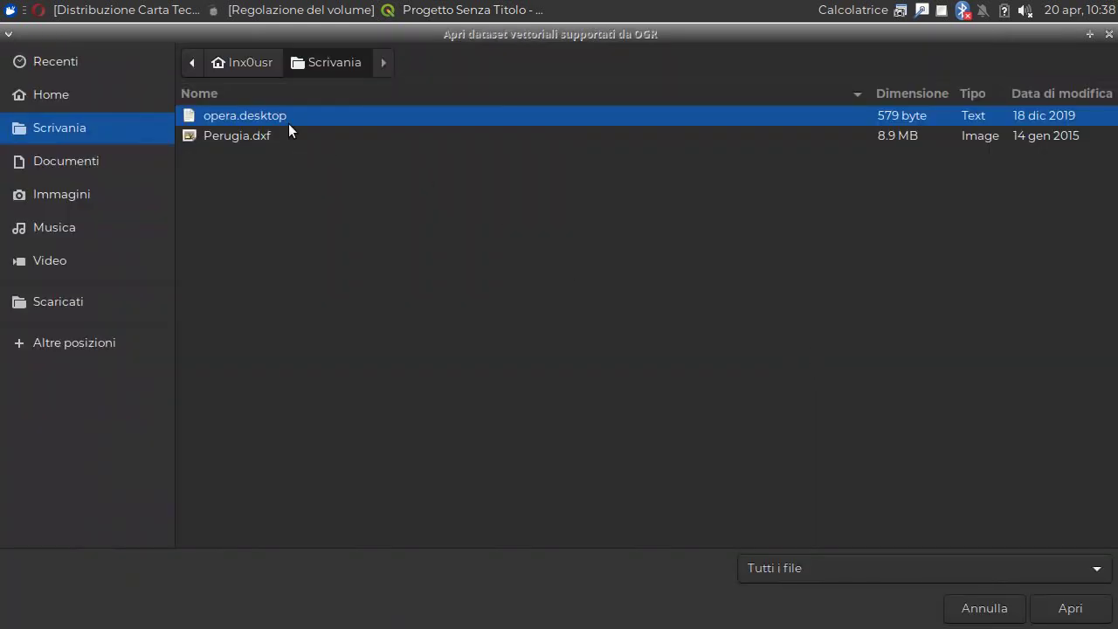
{"action": "left_click", "coordinate": [242, 139]}
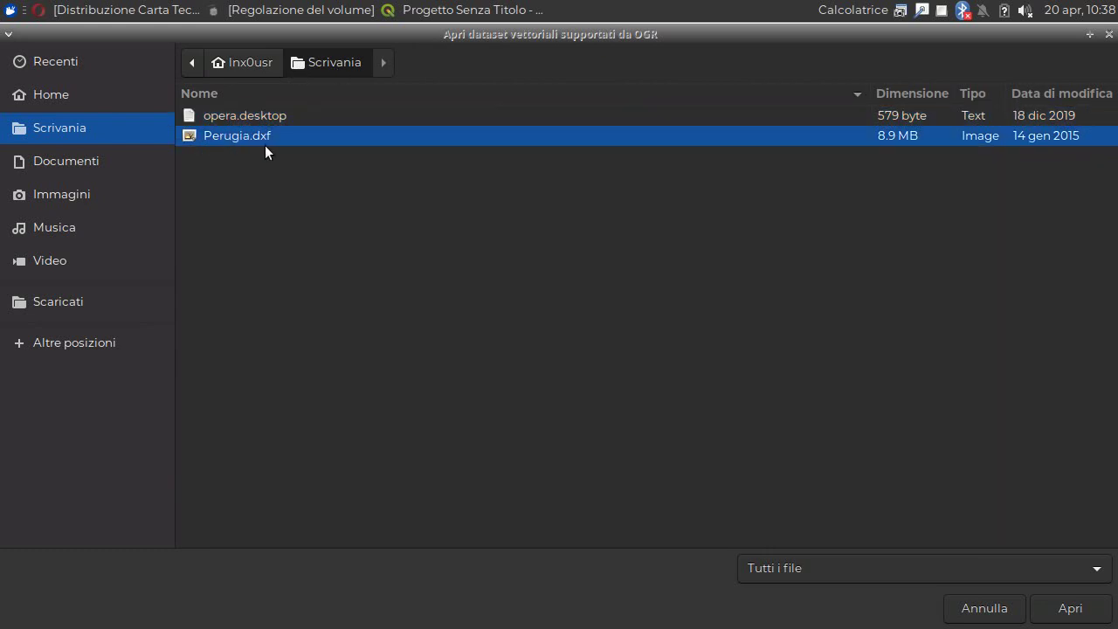
{"action": "left_click", "coordinate": [1088, 615]}
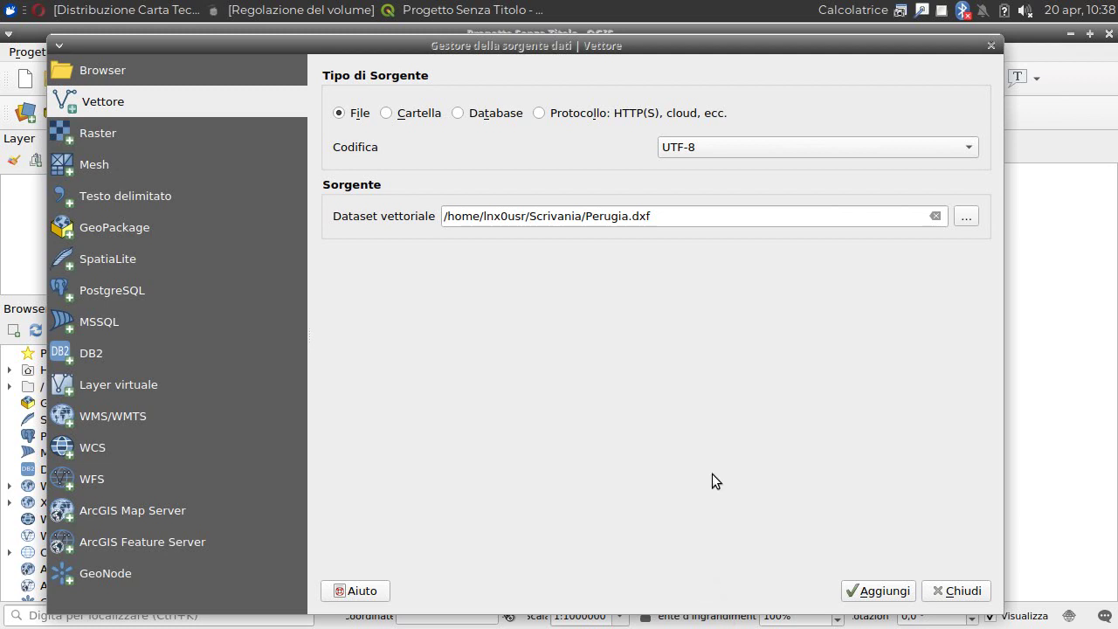
{"action": "left_click", "coordinate": [876, 598]}
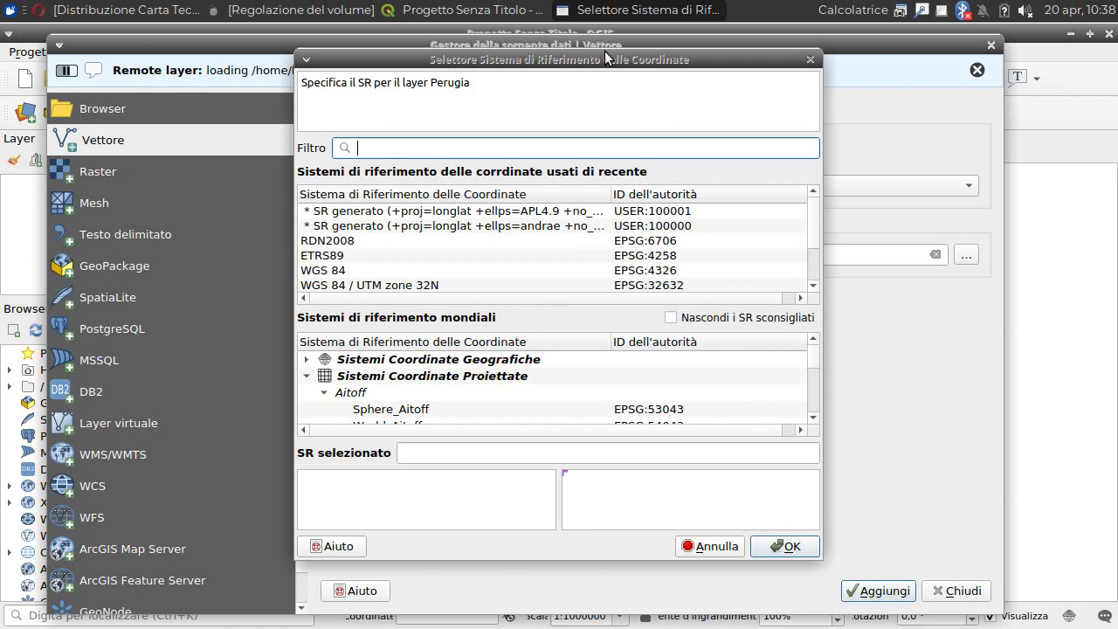
Check the coordinate system on the map's download page in the browser, then assign EPSG:3004 (Monte Mario / Italy zone 2) to Perugia
{"action": "left_click_drag", "start_coordinate": [604, 51], "coordinate": [710, 76]}
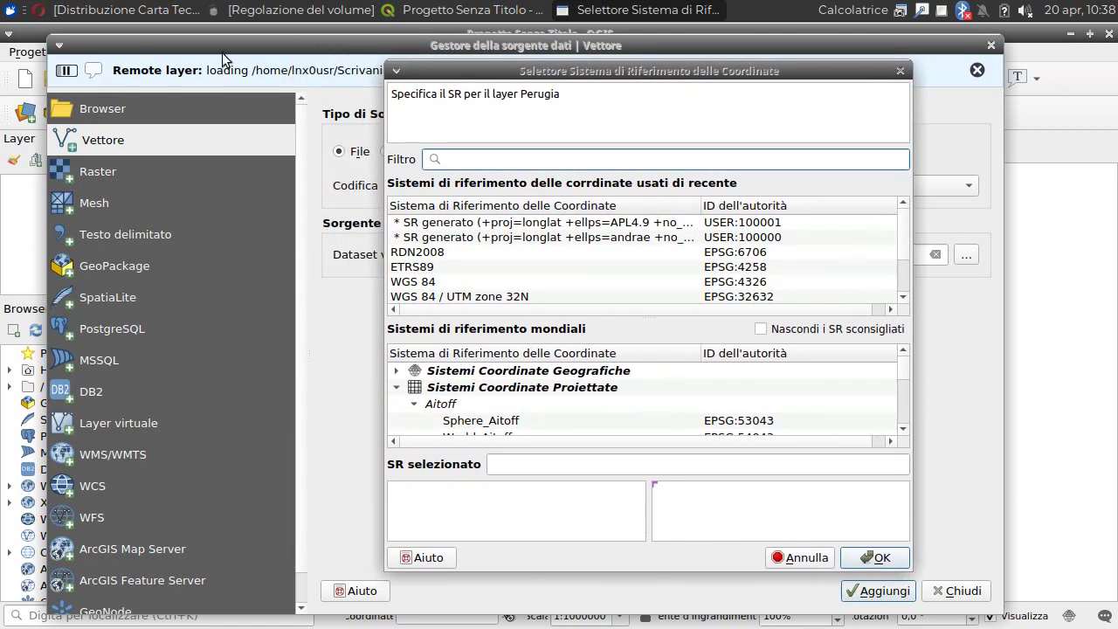
{"action": "left_click", "coordinate": [181, 11]}
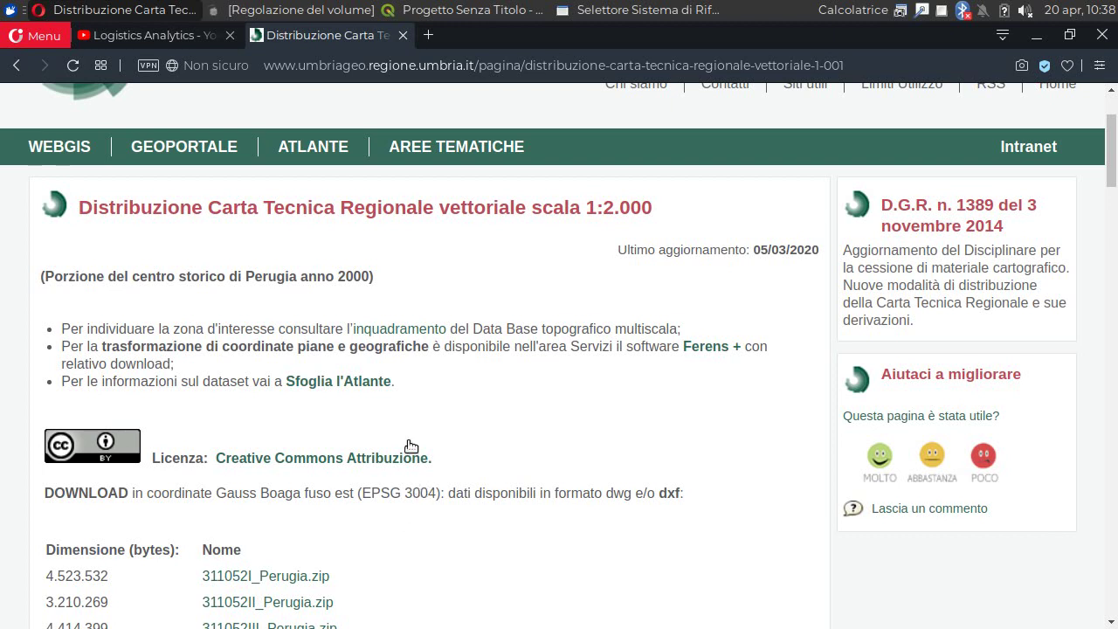
{"action": "left_click", "coordinate": [472, 11]}
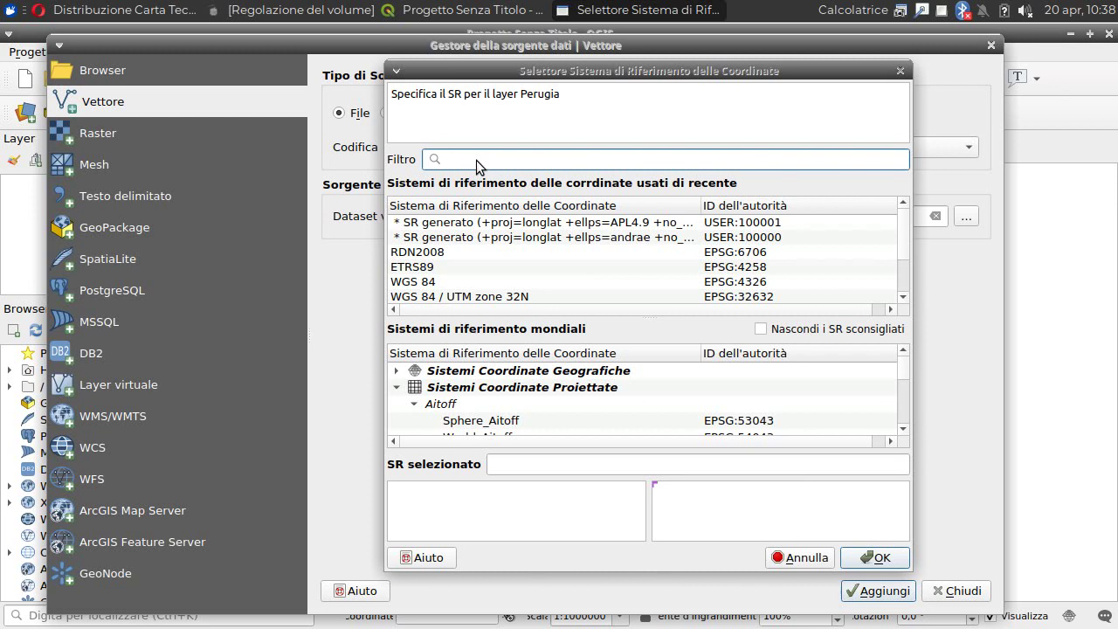
{"action": "type", "text": "3004"}
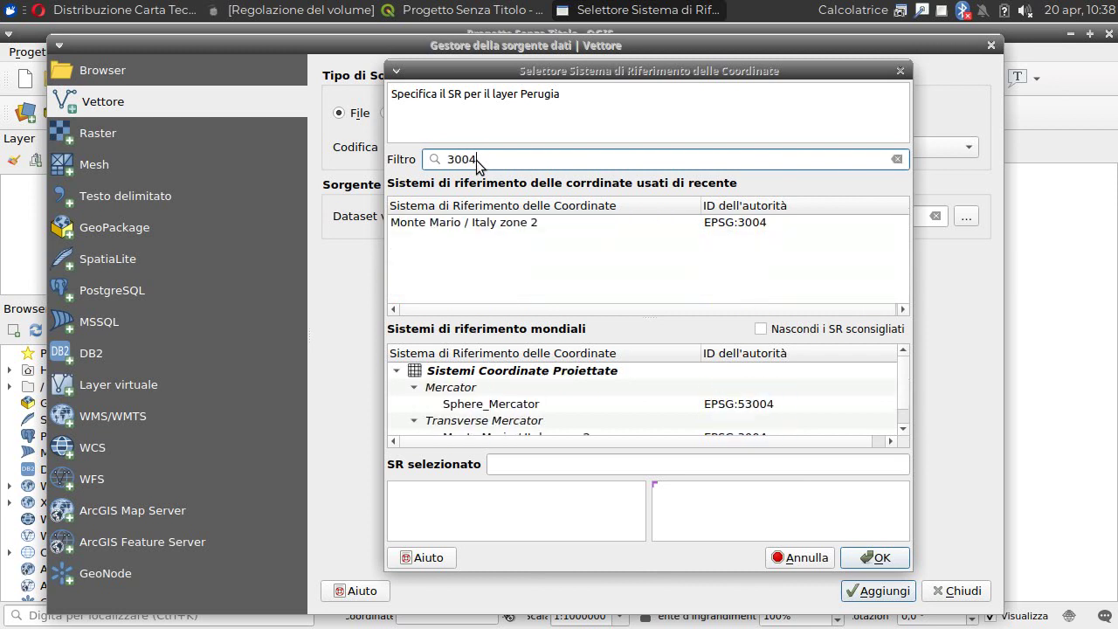
{"action": "left_click", "coordinate": [706, 226]}
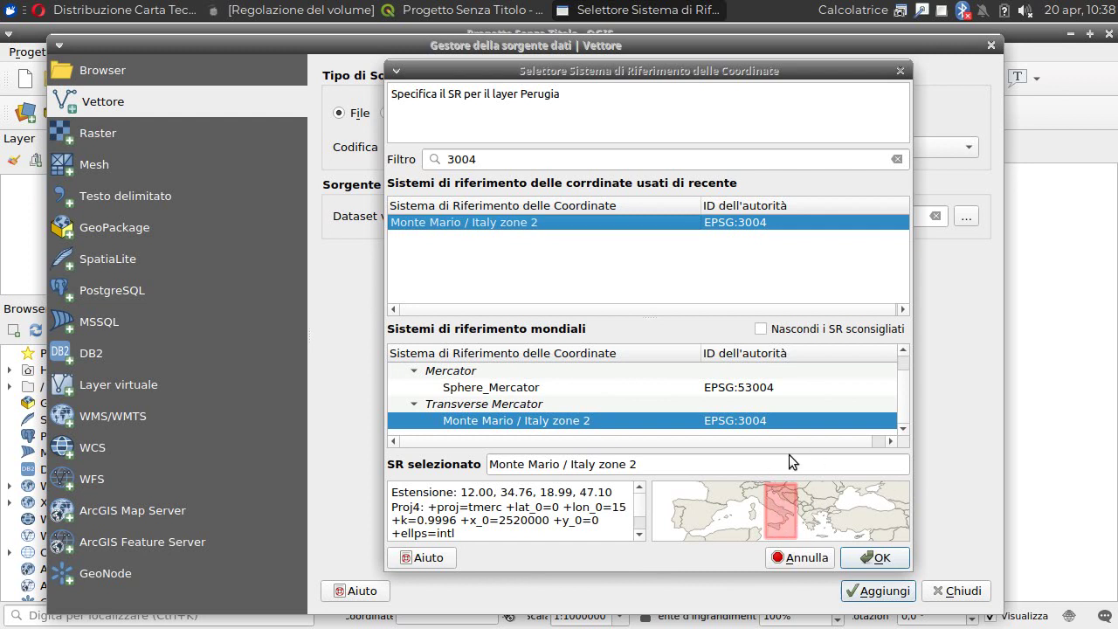
{"action": "left_click", "coordinate": [872, 558]}
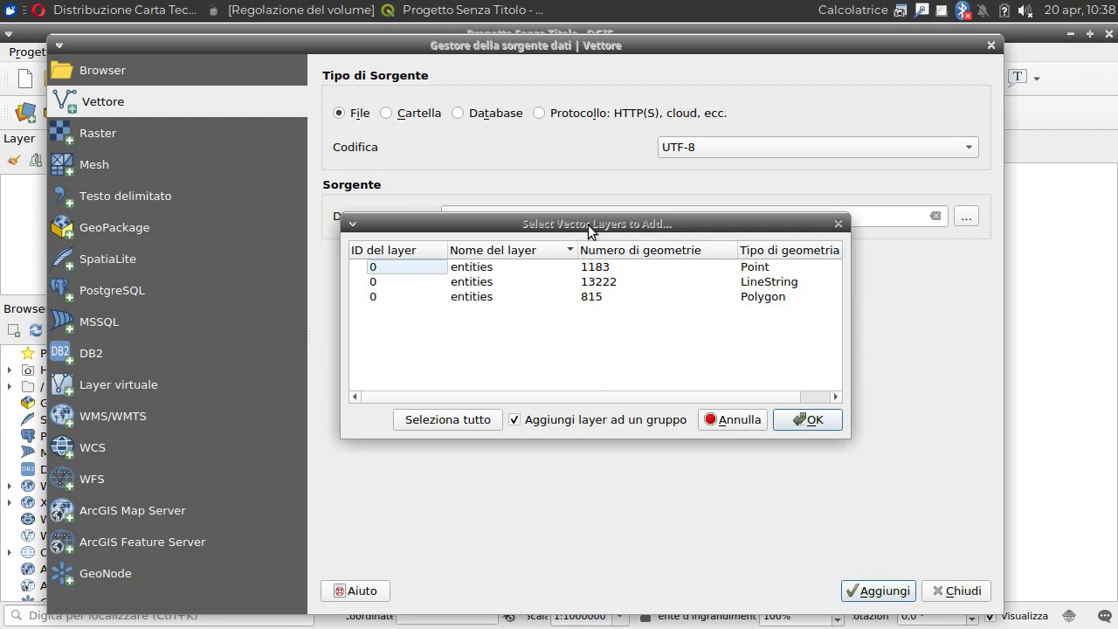
Load only the Polygon entities of the DXF, accept EPSG:3004 for them and close the data source manager
{"action": "left_click_drag", "start_coordinate": [588, 225], "coordinate": [641, 277]}
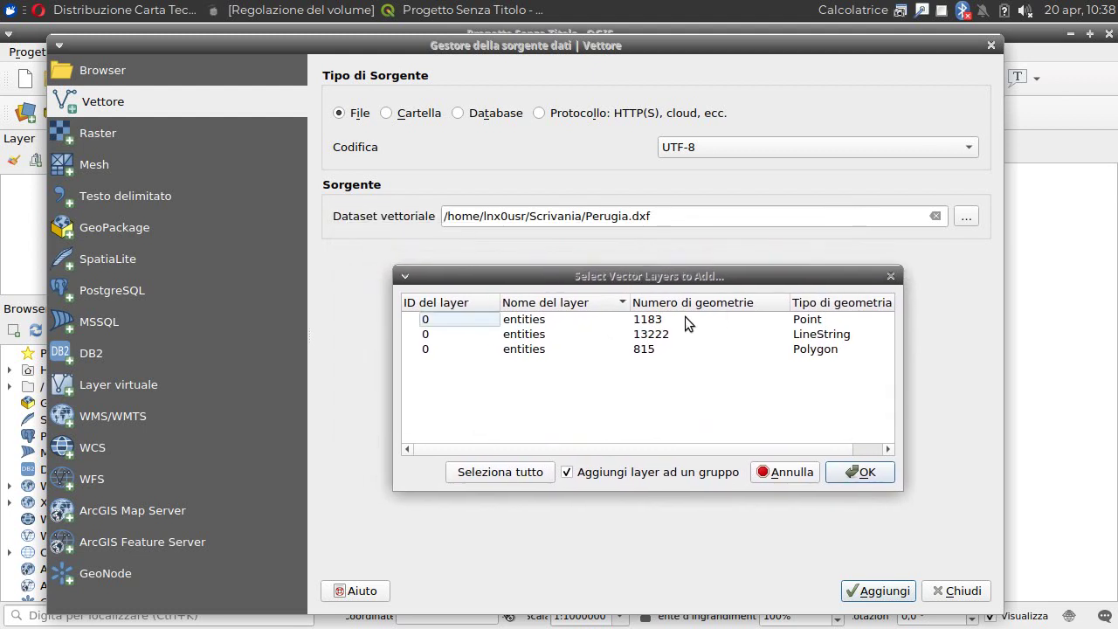
{"action": "left_click", "coordinate": [543, 351]}
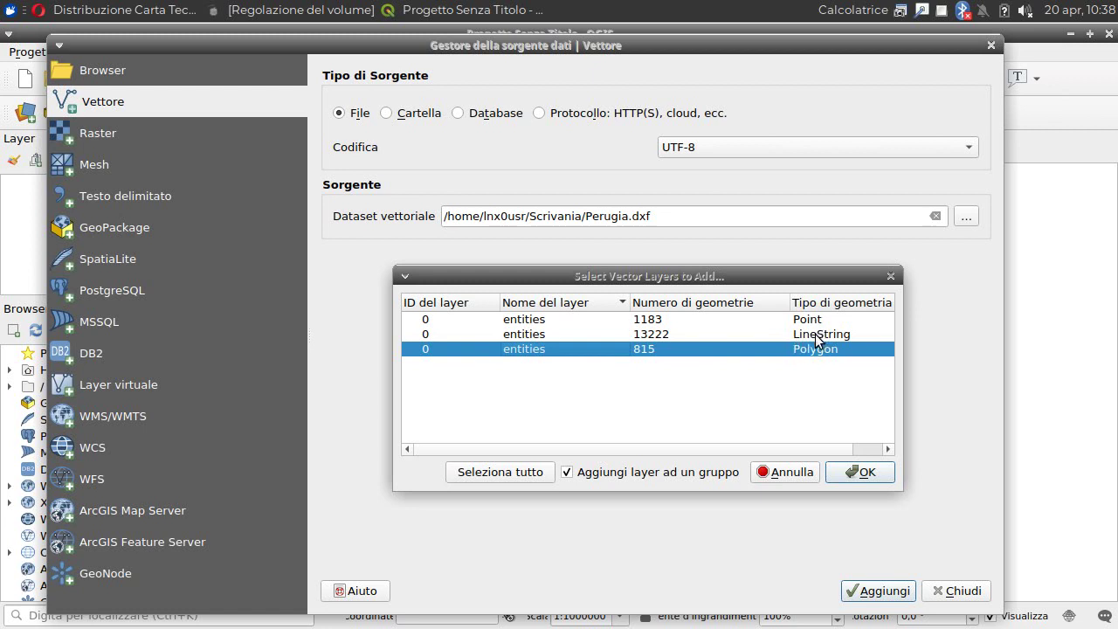
{"action": "left_click", "coordinate": [863, 472]}
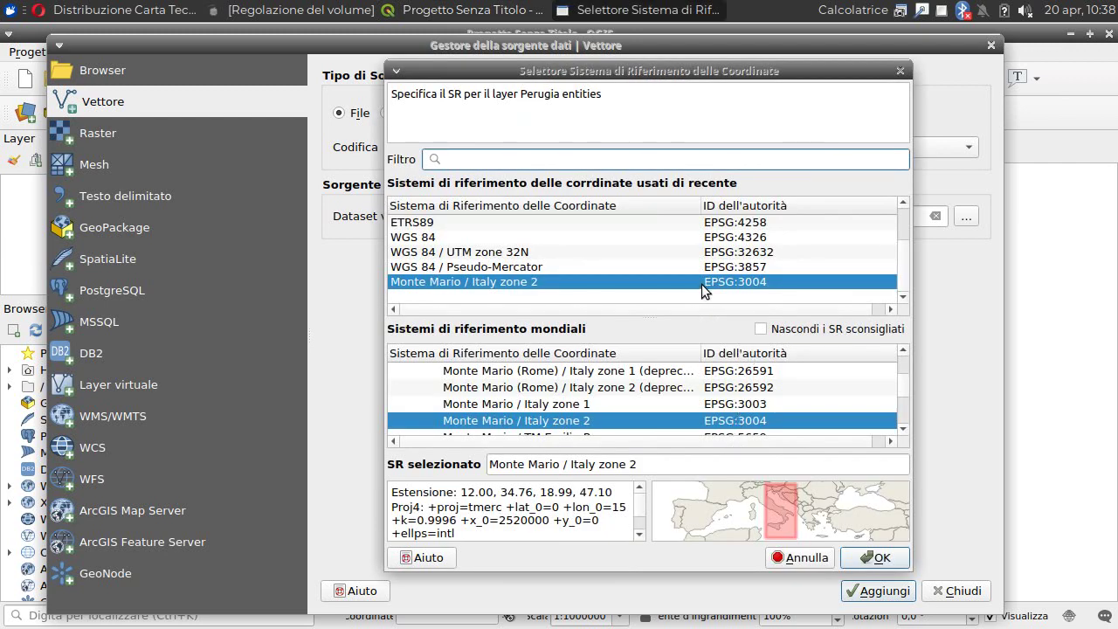
{"action": "left_click", "coordinate": [874, 558]}
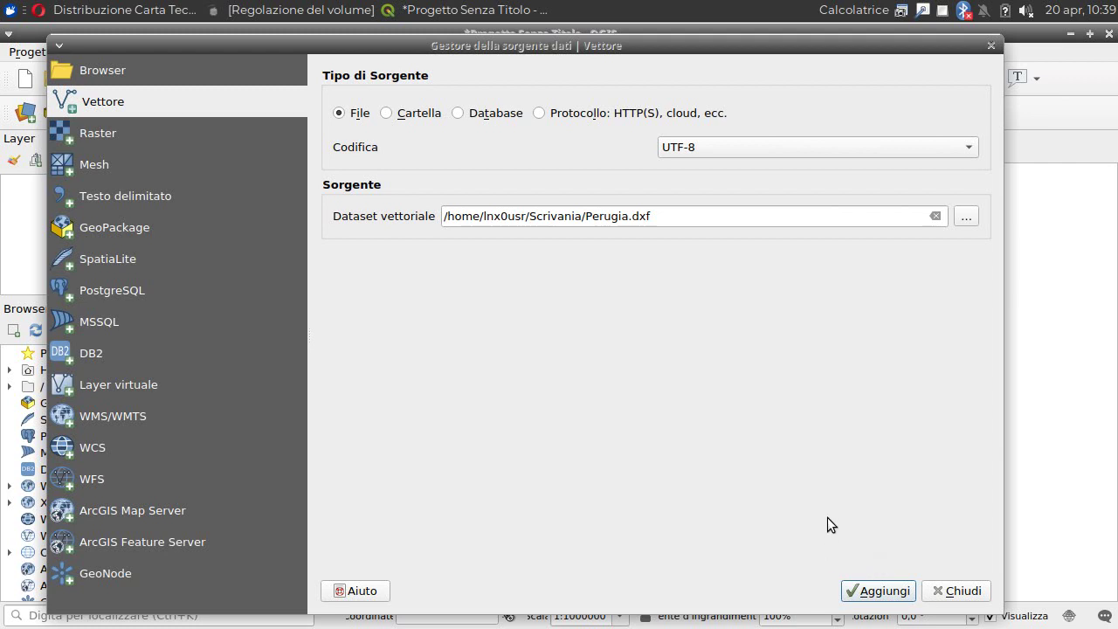
{"action": "left_click", "coordinate": [961, 592]}
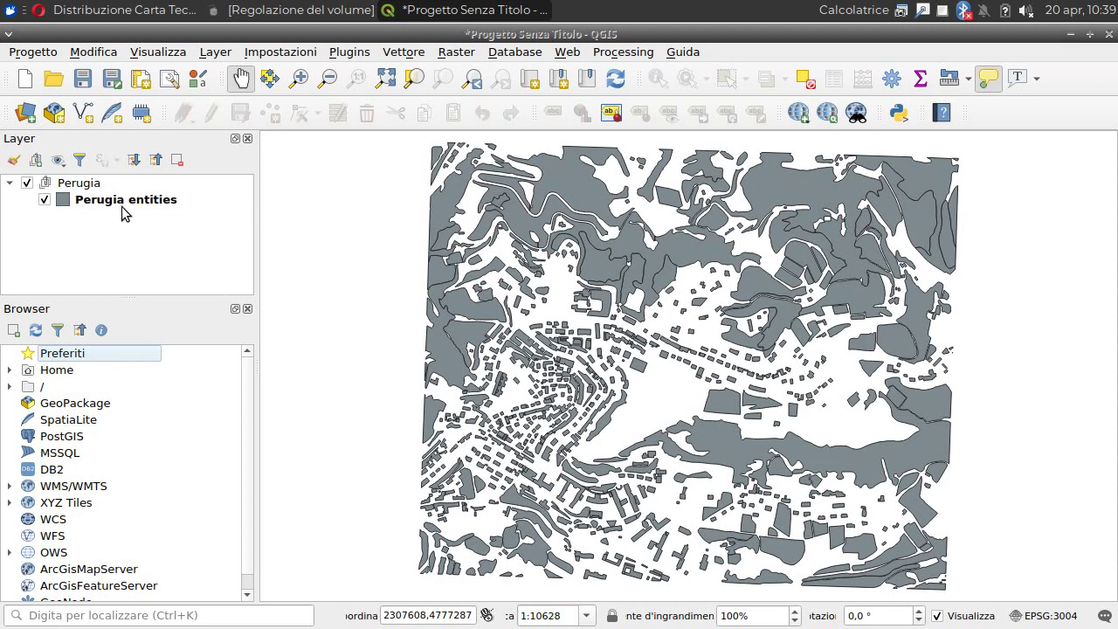
Add the OpenStreetMap XYZ tile layer and move it below the Perugia group
{"action": "mouse_move", "coordinate": [103, 205]}
{"action": "left_click", "coordinate": [8, 503]}
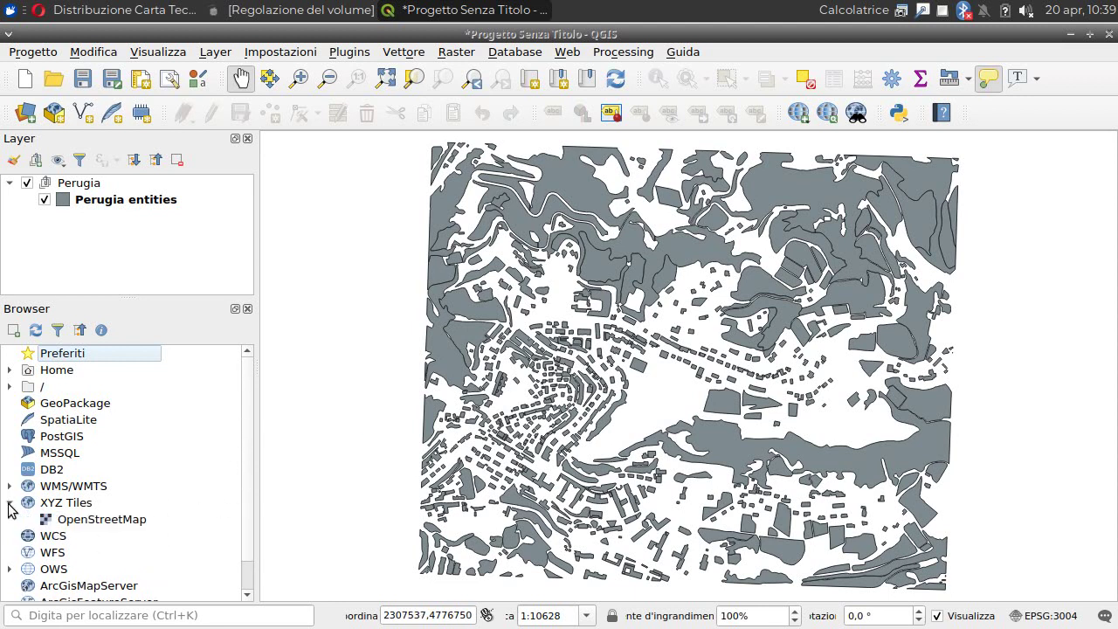
{"action": "double_click", "coordinate": [96, 520]}
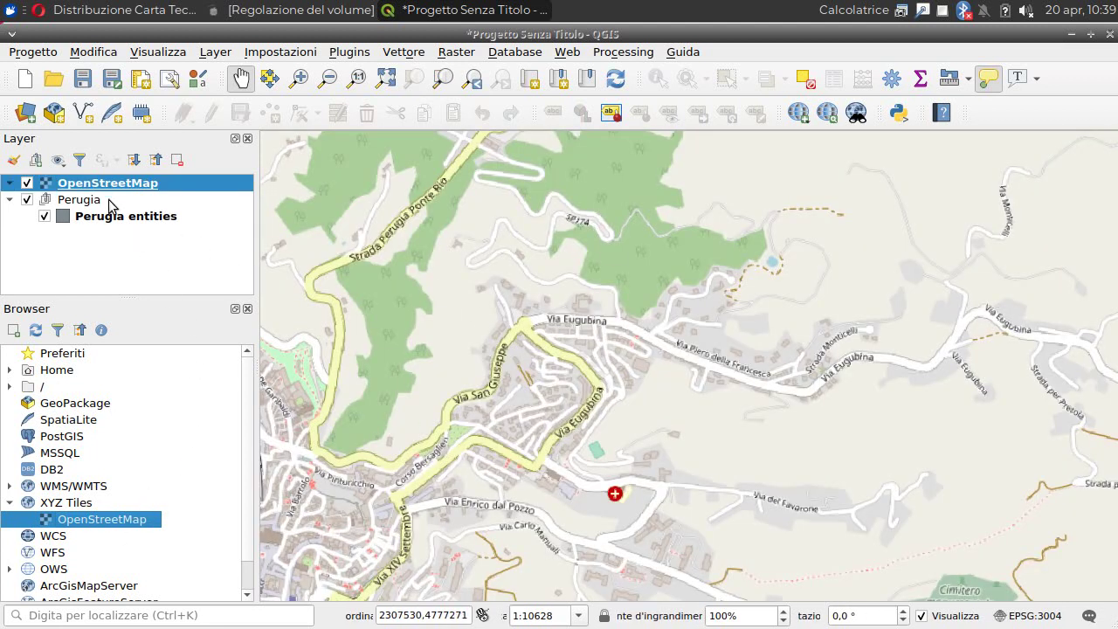
{"action": "left_click_drag", "start_coordinate": [111, 182], "coordinate": [114, 230]}
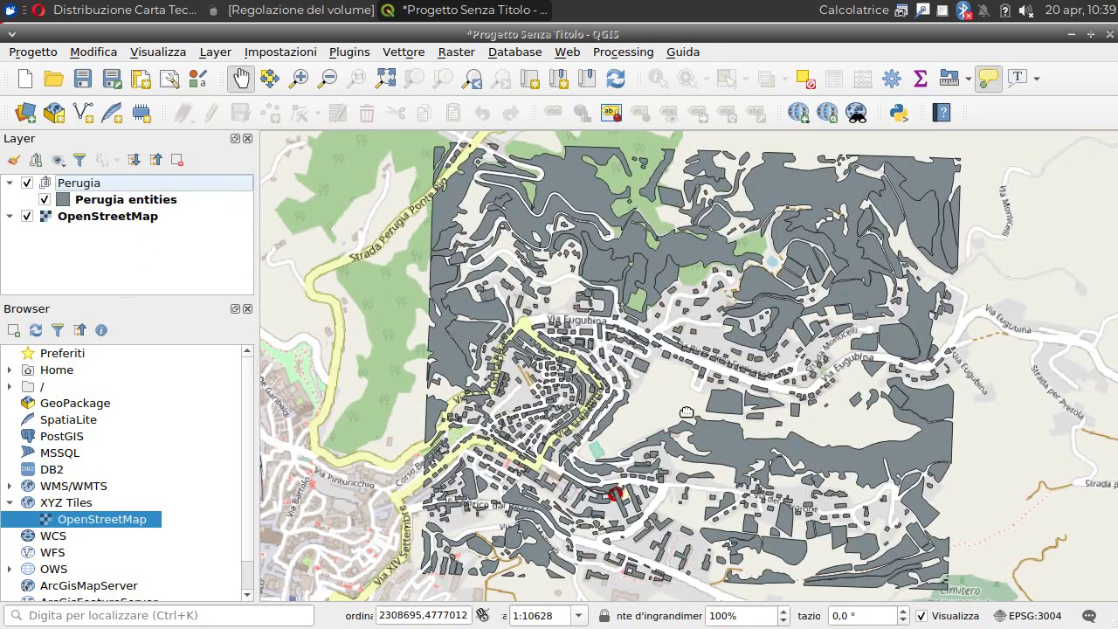
Compare the Perugia entities polygons with the OpenStreetMap base around Via Eugubina by switching the layer's visibility off and on
{"action": "left_click", "coordinate": [299, 78]}
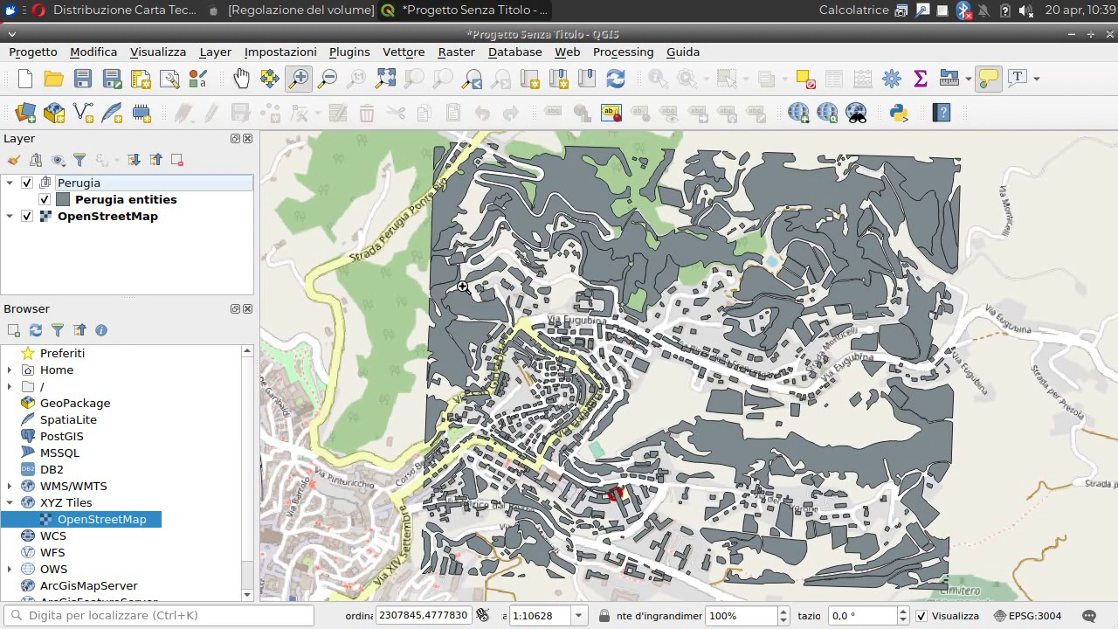
{"action": "left_click_drag", "start_coordinate": [625, 314], "coordinate": [979, 445]}
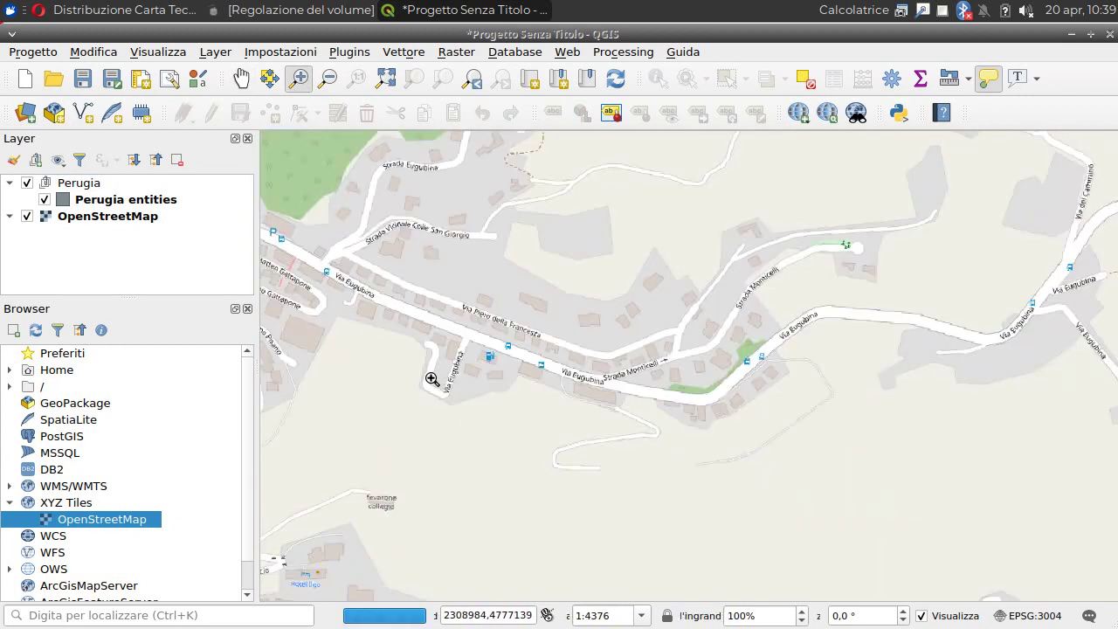
{"action": "left_click", "coordinate": [45, 200]}
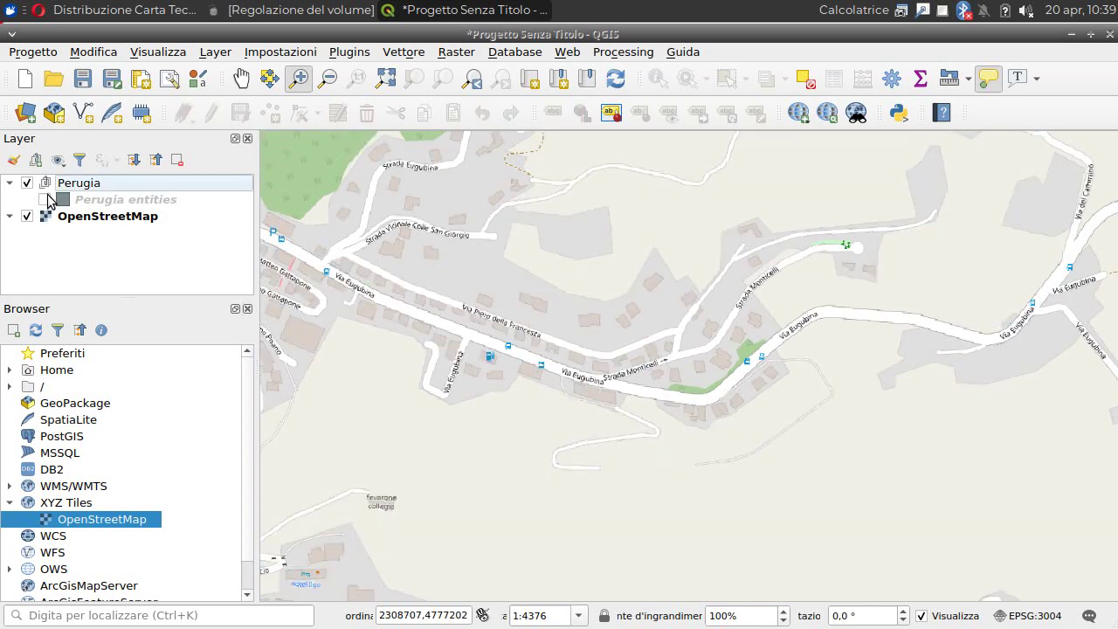
{"action": "left_click", "coordinate": [45, 200]}
{"action": "left_click", "coordinate": [51, 199]}
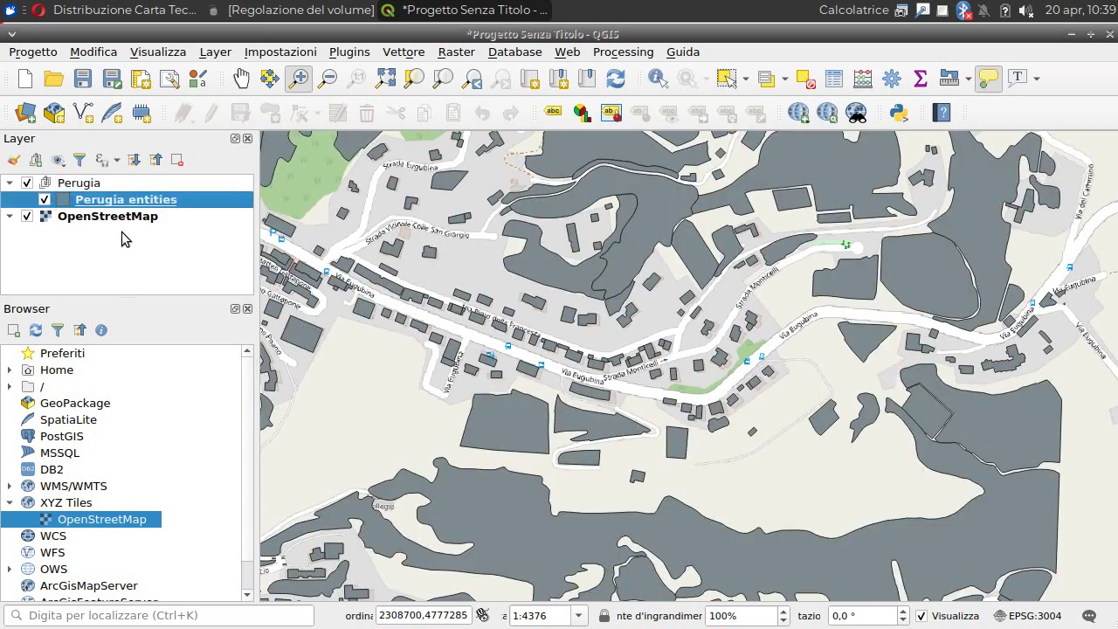
{"action": "left_click", "coordinate": [45, 200]}
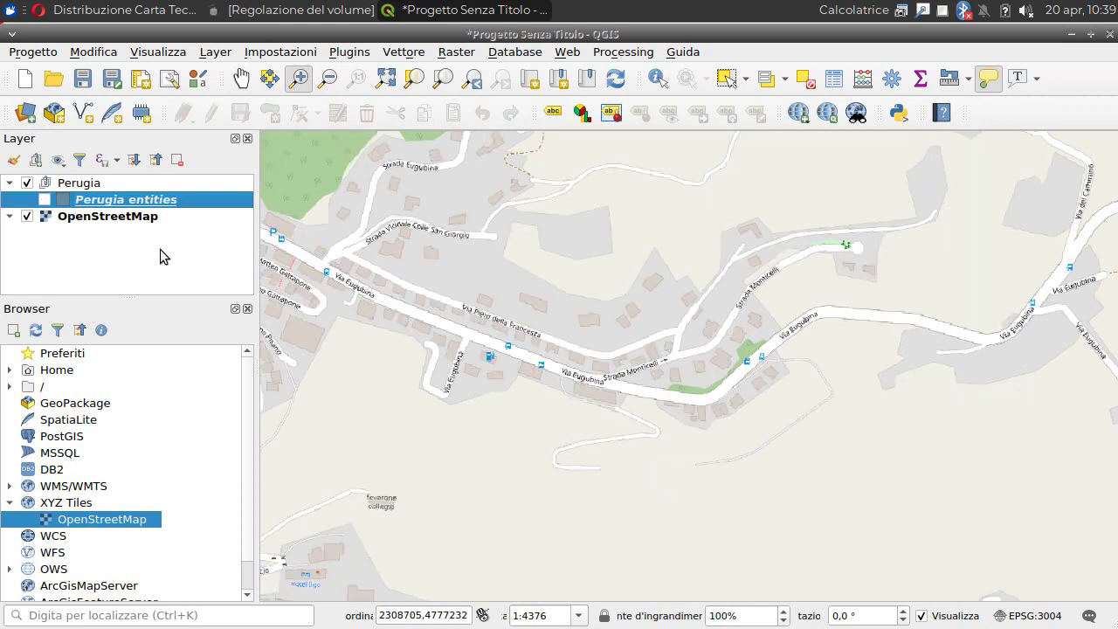
{"action": "left_click", "coordinate": [44, 200]}
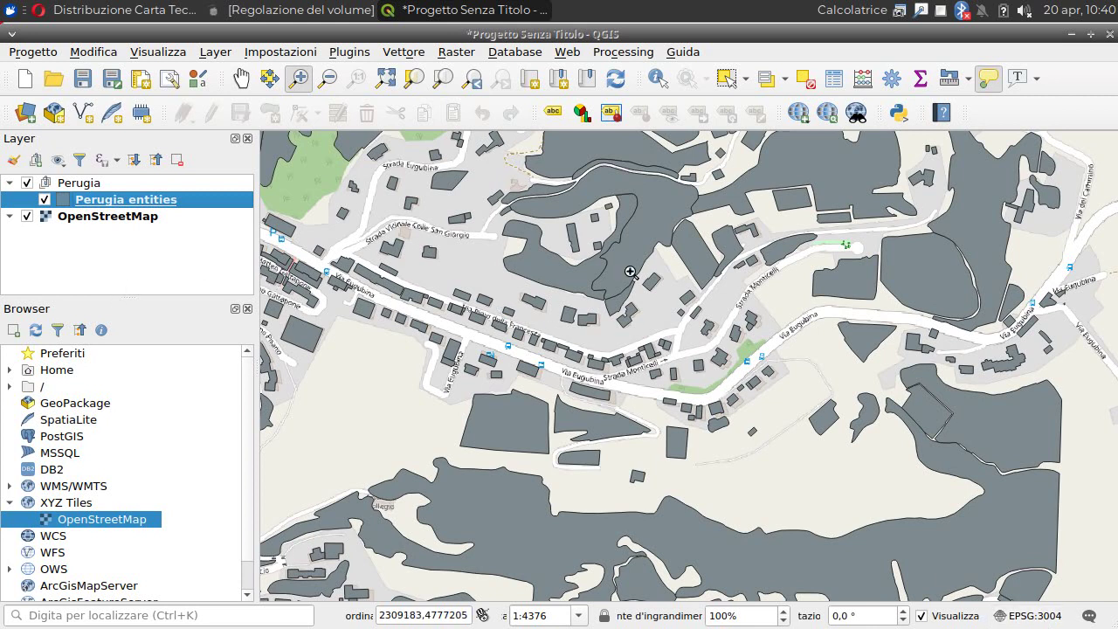
Identify the polygon between Strada Monticelli and Via Eugubina, examine its attributes and derived area and perimeter, and close the results
{"action": "left_click", "coordinate": [657, 78]}
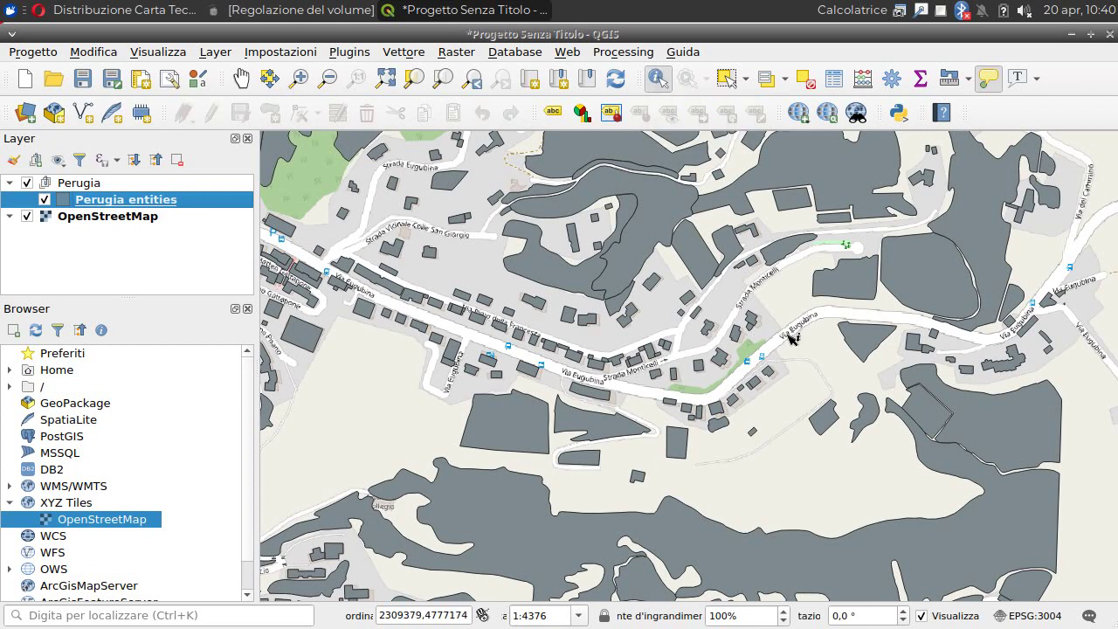
{"action": "left_click", "coordinate": [844, 281]}
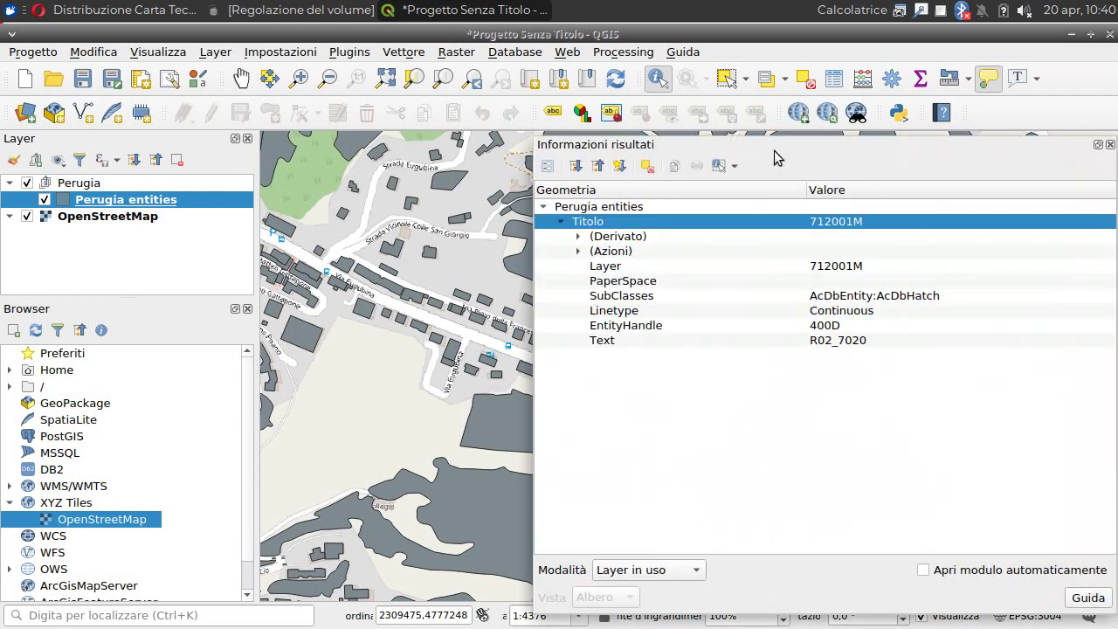
{"action": "left_click_drag", "start_coordinate": [774, 151], "coordinate": [641, 137]}
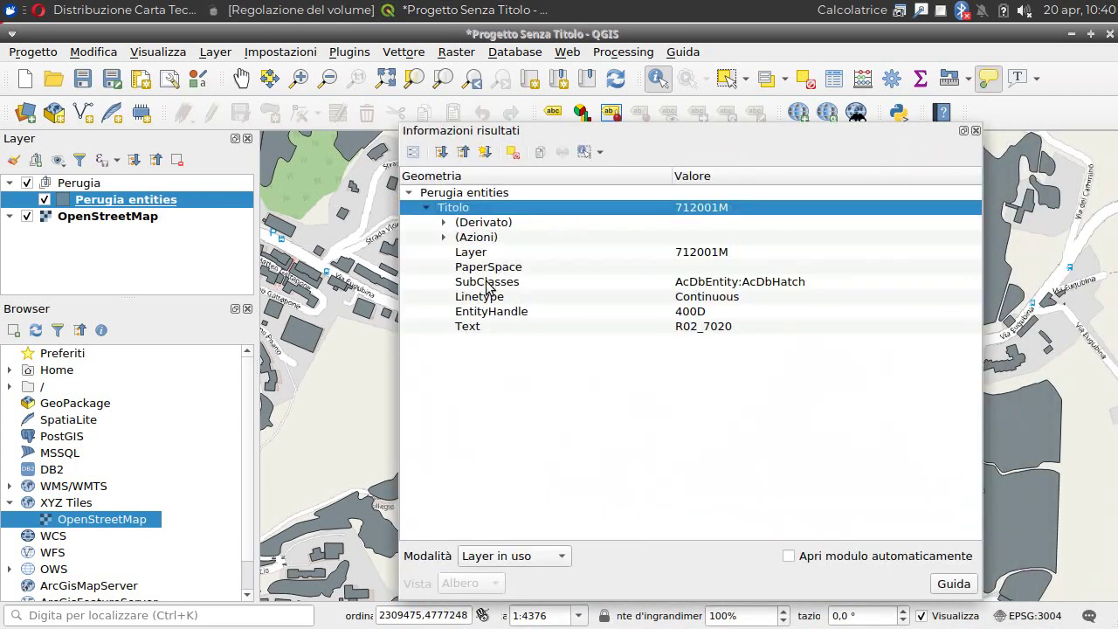
{"action": "left_click", "coordinate": [445, 224]}
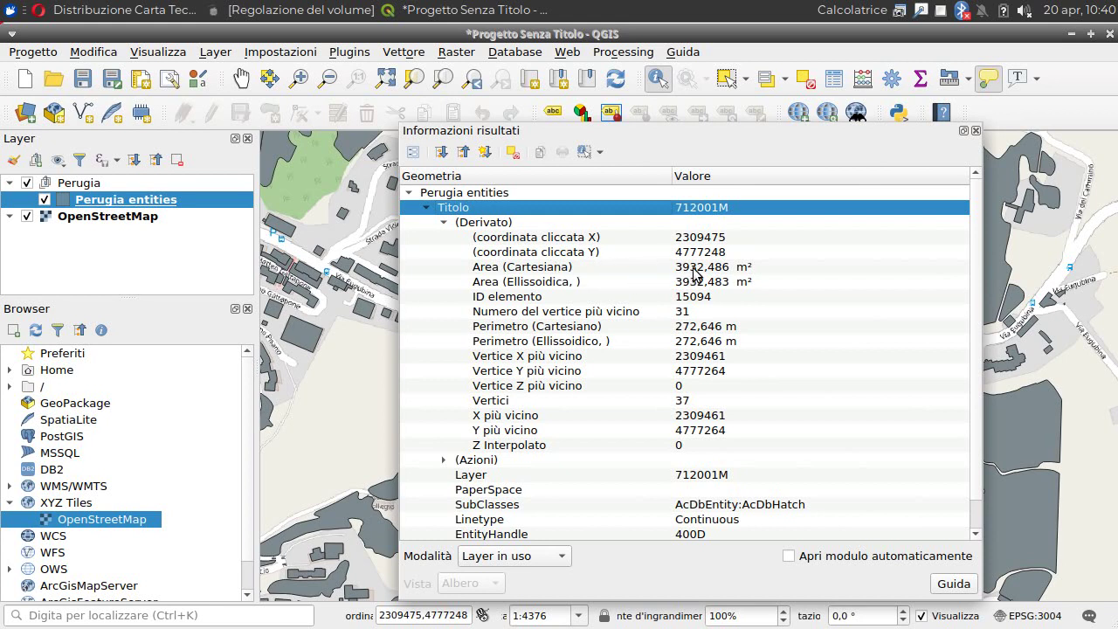
{"action": "left_click_drag", "start_coordinate": [772, 136], "coordinate": [576, 119]}
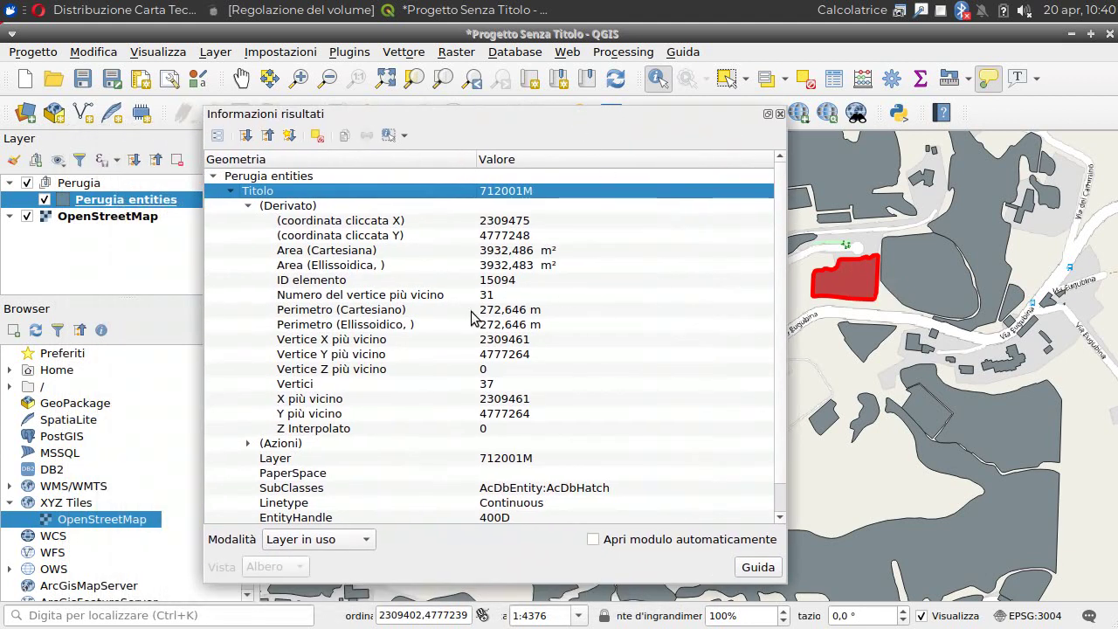
{"action": "left_click", "coordinate": [248, 205]}
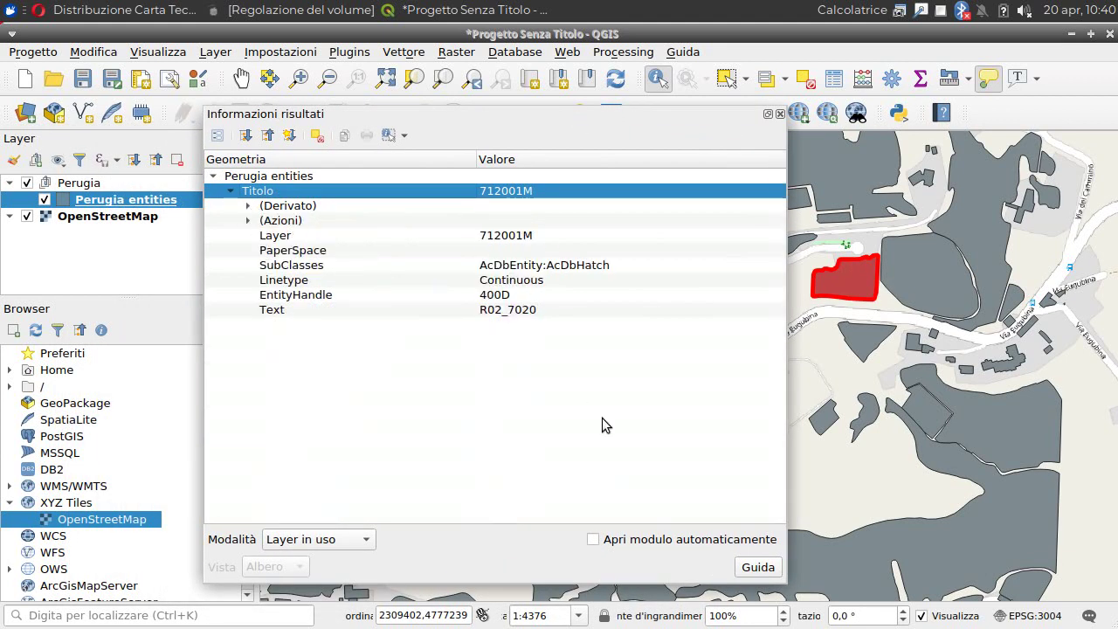
{"action": "left_click", "coordinate": [780, 114]}
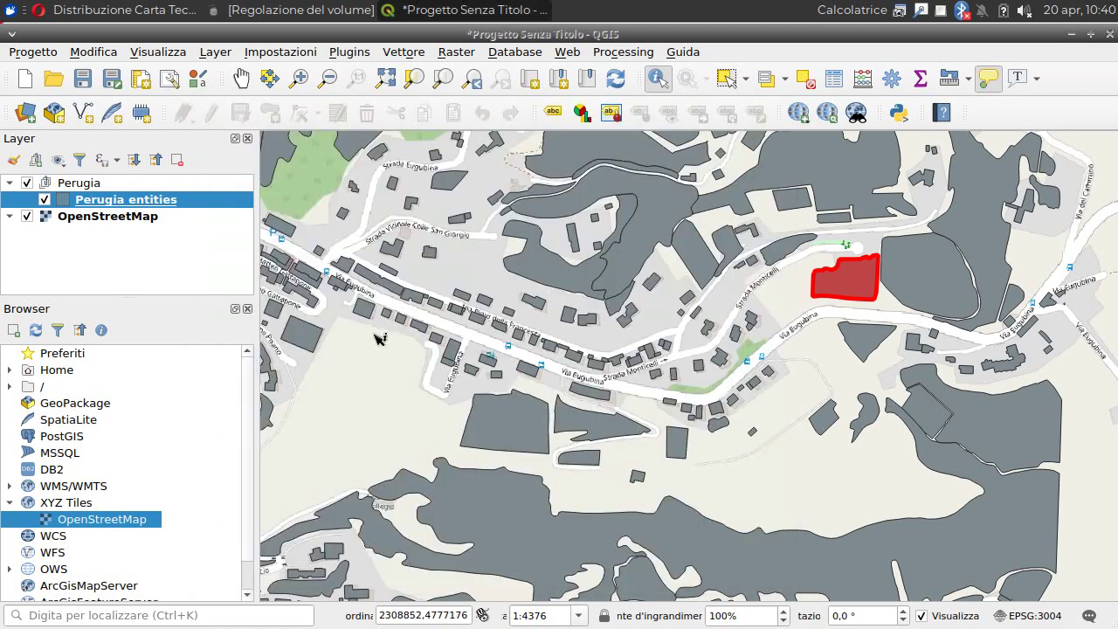
Export the Perugia entities layer as an ESRI shapefile named Perugia in the Scrivania folder, using EPSG:3004, and add it to the map
{"action": "right_click", "coordinate": [142, 205]}
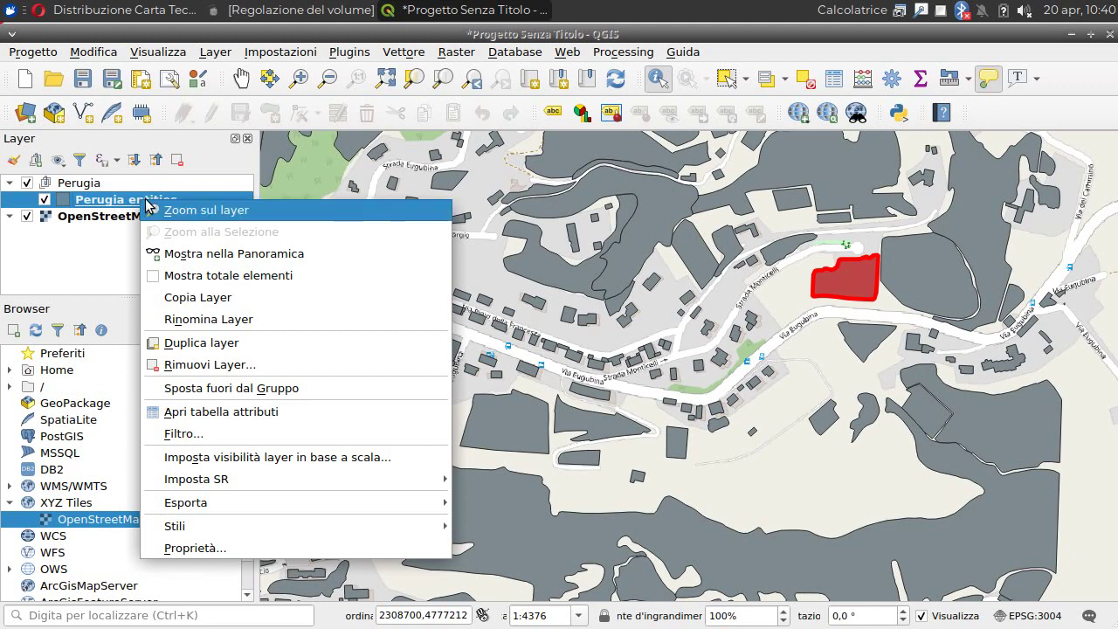
{"action": "mouse_move", "coordinate": [302, 507]}
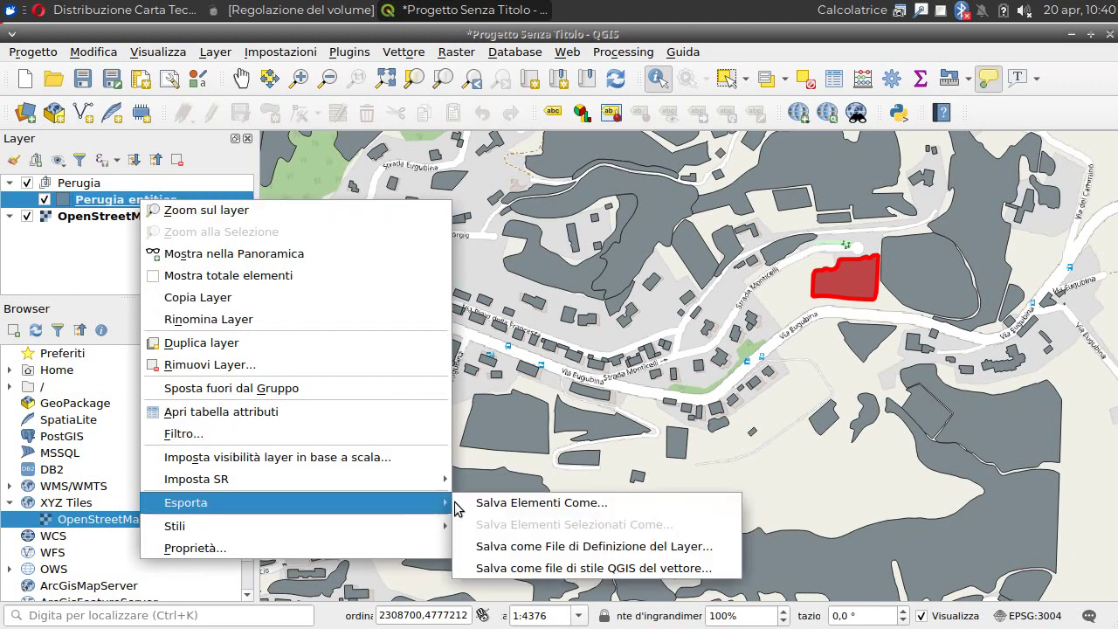
{"action": "left_click", "coordinate": [511, 502]}
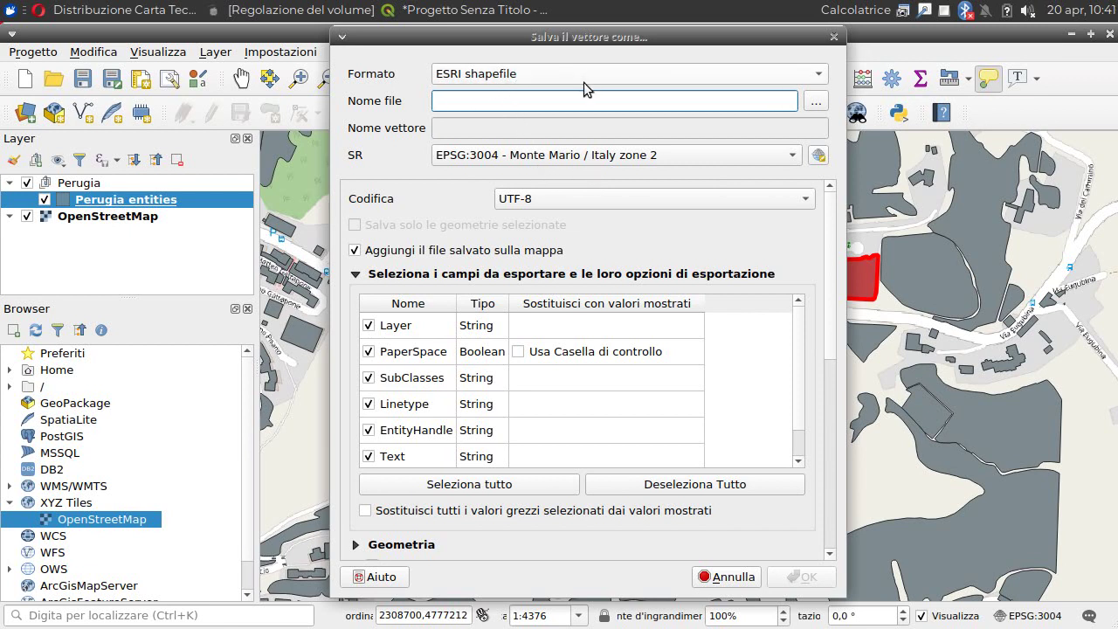
{"action": "left_click", "coordinate": [815, 102]}
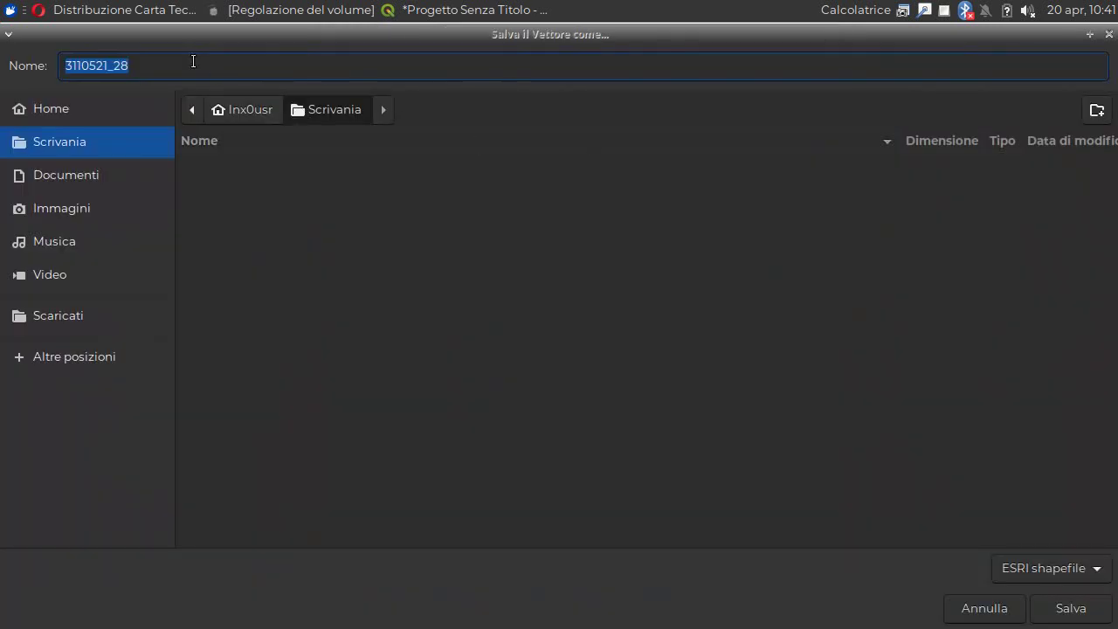
{"action": "left_click_drag", "start_coordinate": [164, 68], "coordinate": [43, 66]}
{"action": "type", "text": "Perugia"}
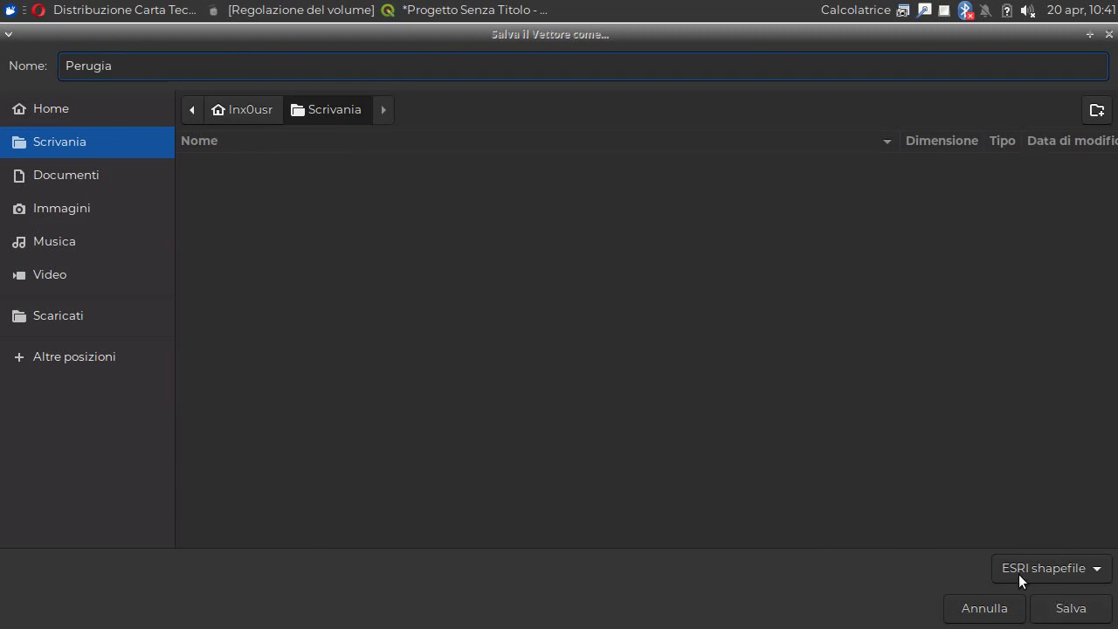
{"action": "left_click", "coordinate": [1067, 611]}
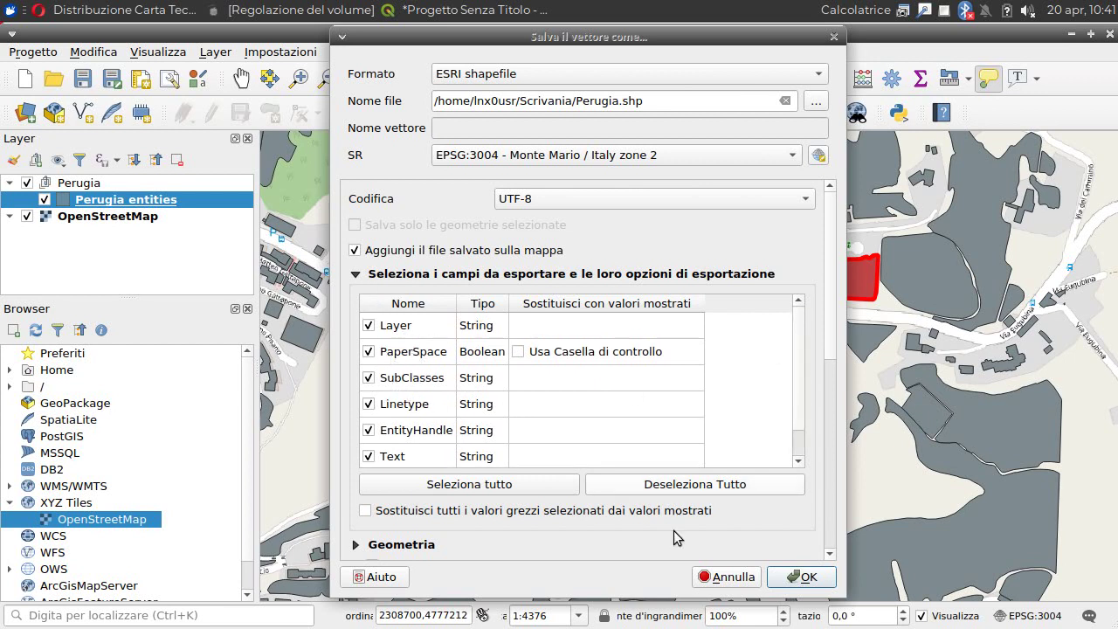
{"action": "left_click", "coordinate": [798, 576]}
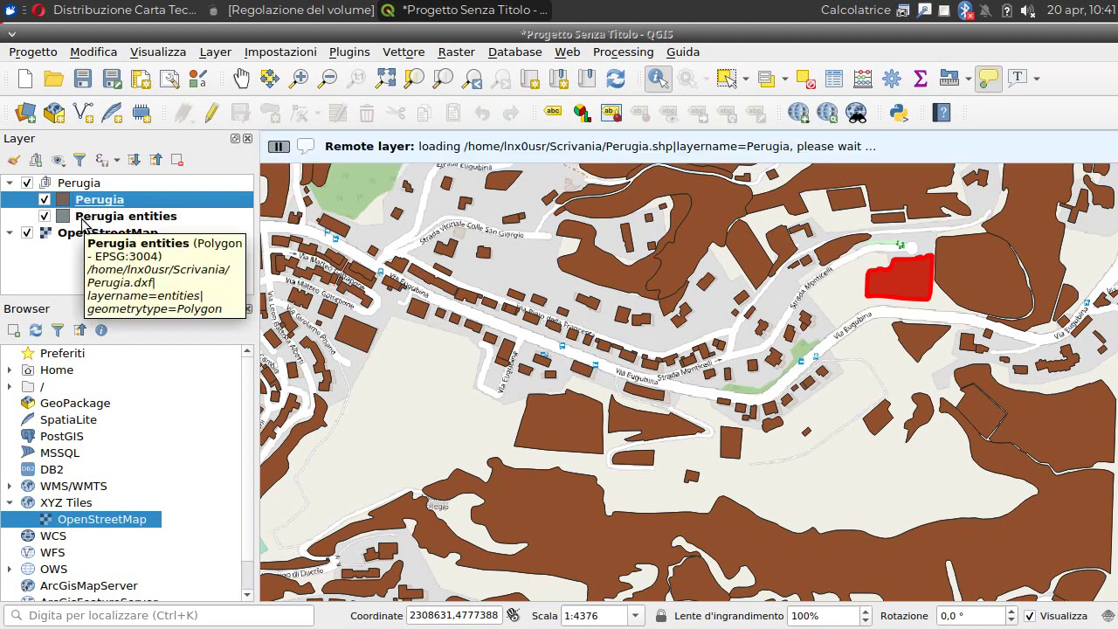
Remove the original Perugia entities DXF layer from the project
{"action": "left_click", "coordinate": [96, 223]}
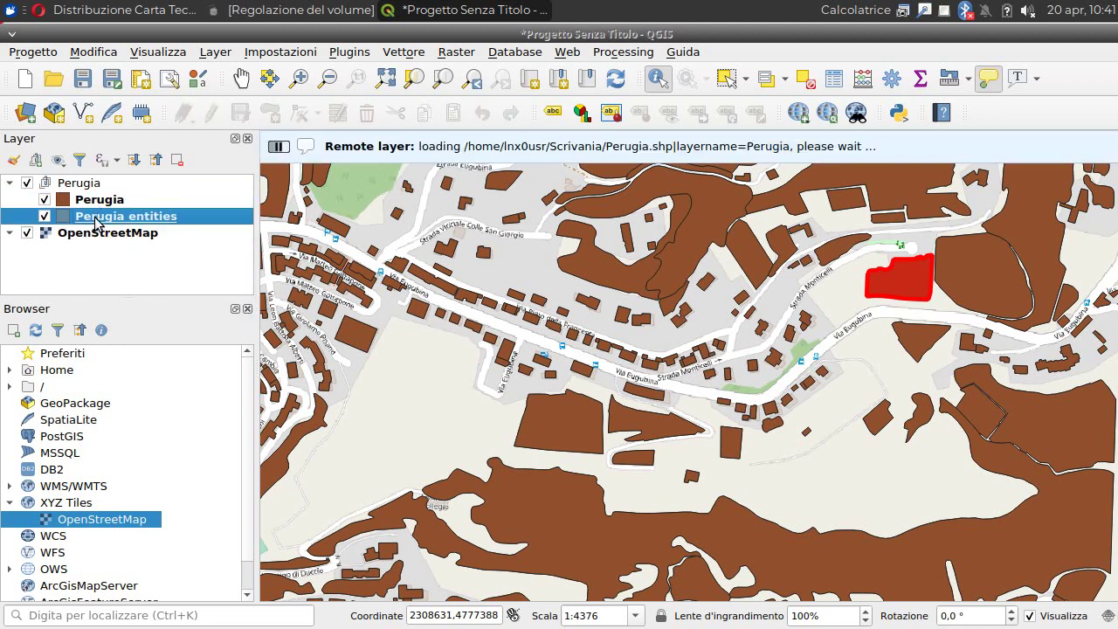
{"action": "right_click", "coordinate": [96, 222]}
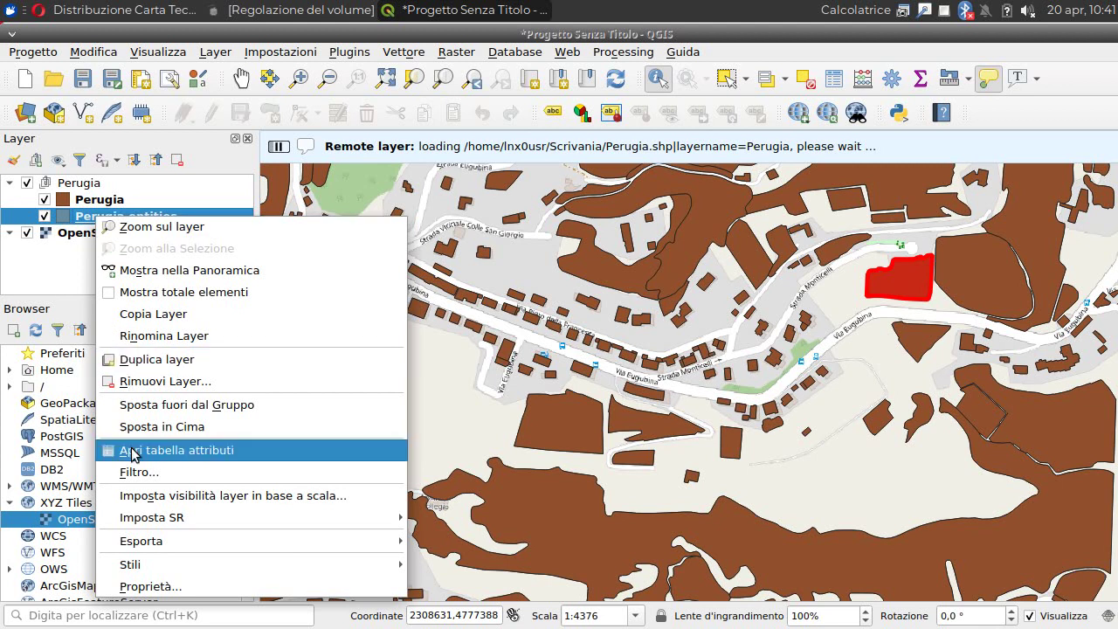
{"action": "left_click", "coordinate": [153, 381]}
{"action": "left_click", "coordinate": [679, 324]}
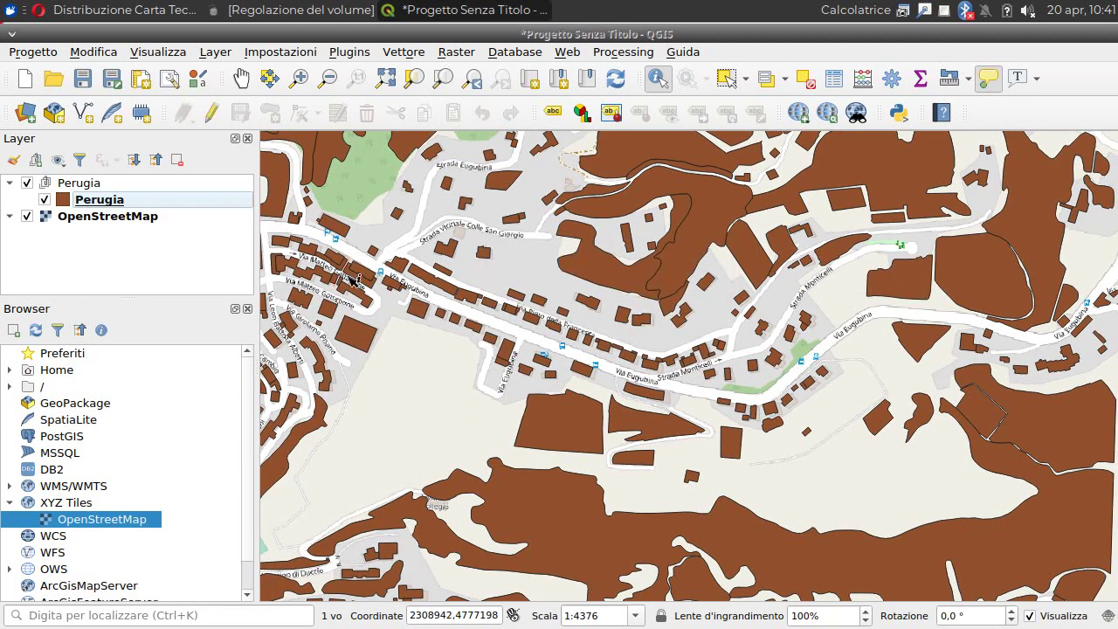
Compare the Perugia shapefile layer with the base map by switching its visibility, examine its source information in the layer properties and close them
{"action": "left_click", "coordinate": [45, 201]}
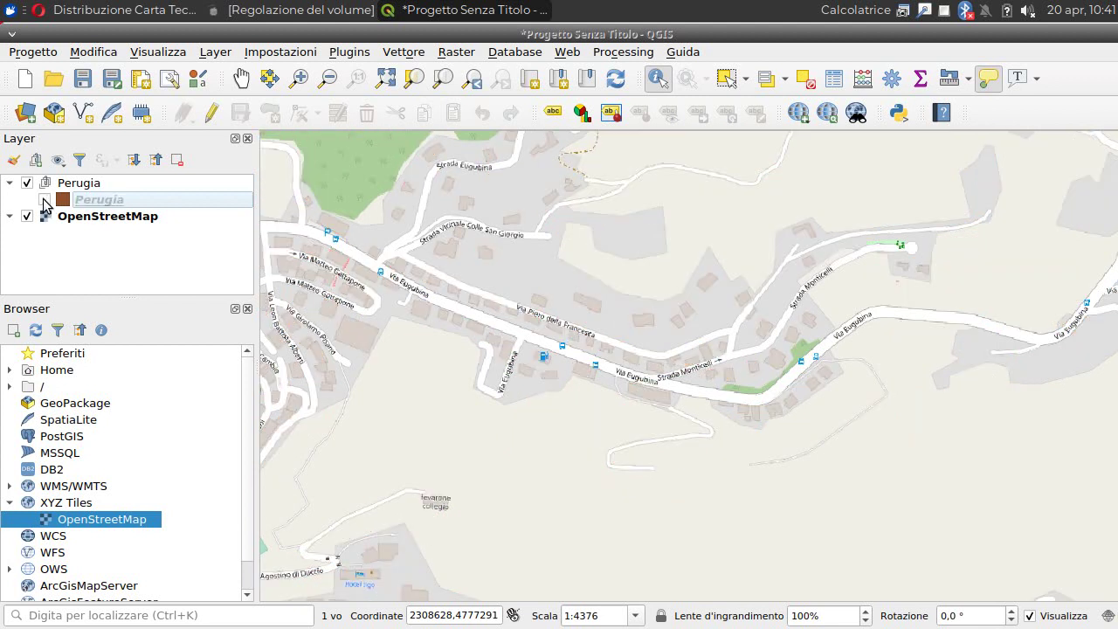
{"action": "left_click", "coordinate": [45, 201]}
{"action": "double_click", "coordinate": [47, 202]}
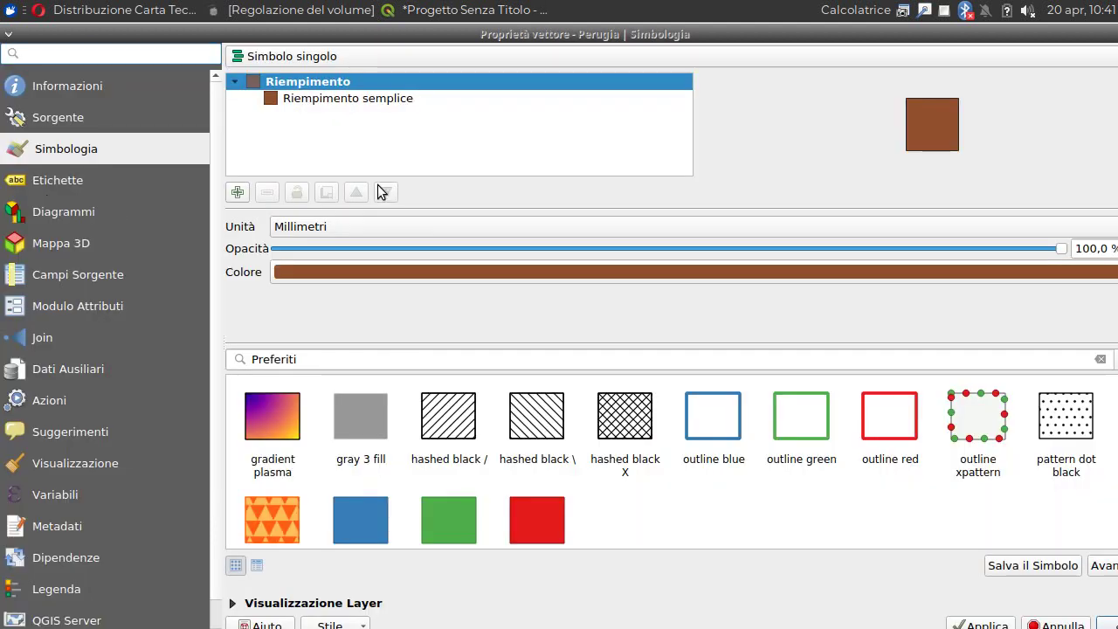
{"action": "double_click", "coordinate": [1089, 35]}
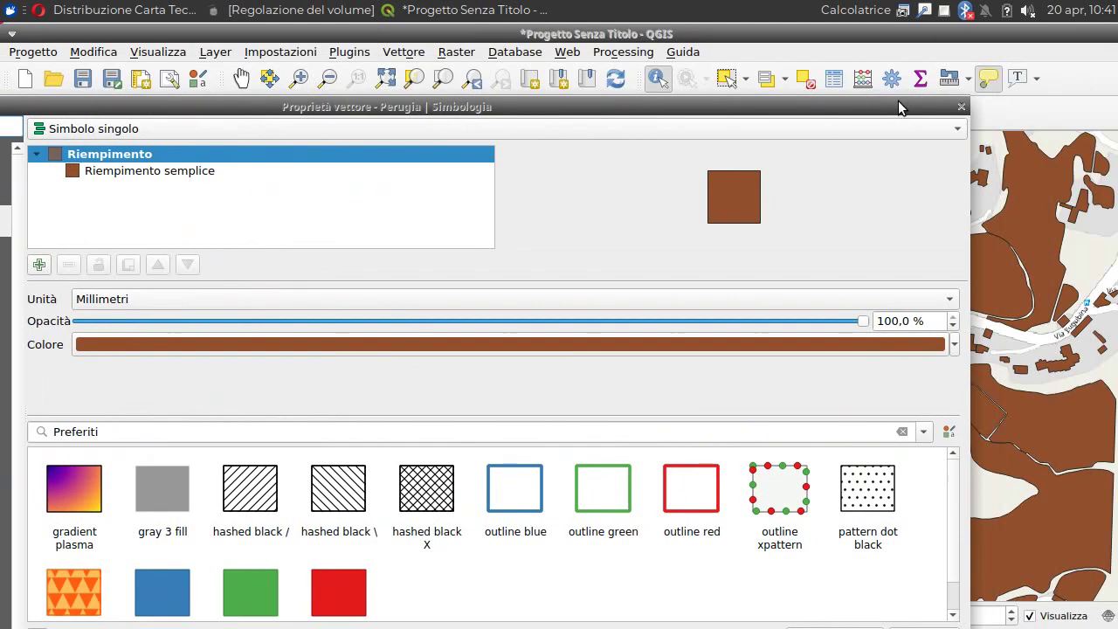
{"action": "double_click", "coordinate": [826, 105]}
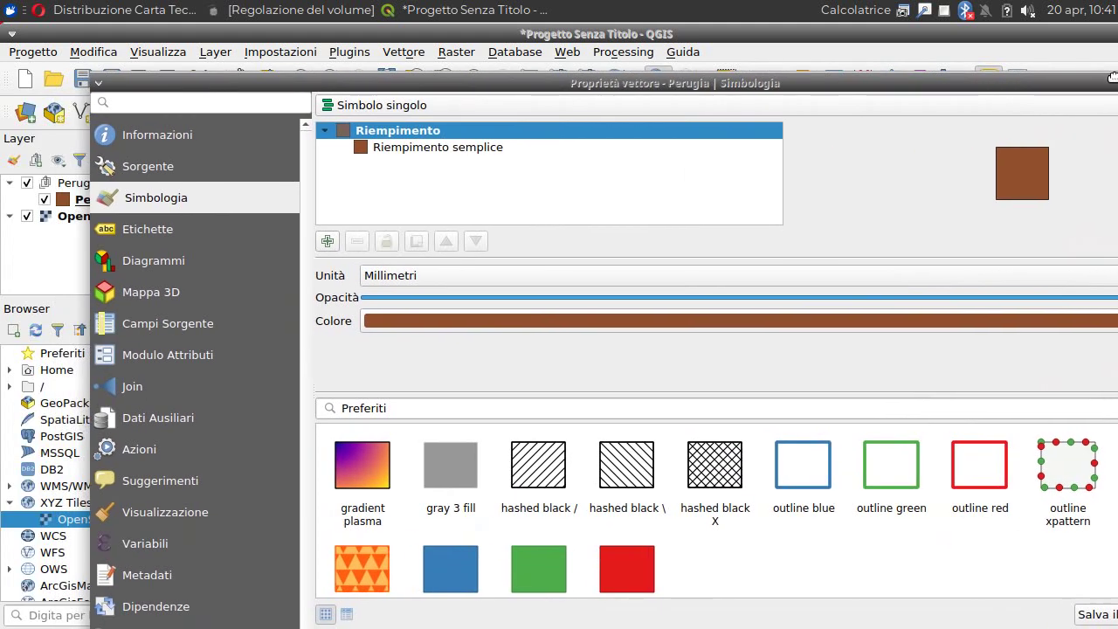
{"action": "left_click", "coordinate": [177, 135]}
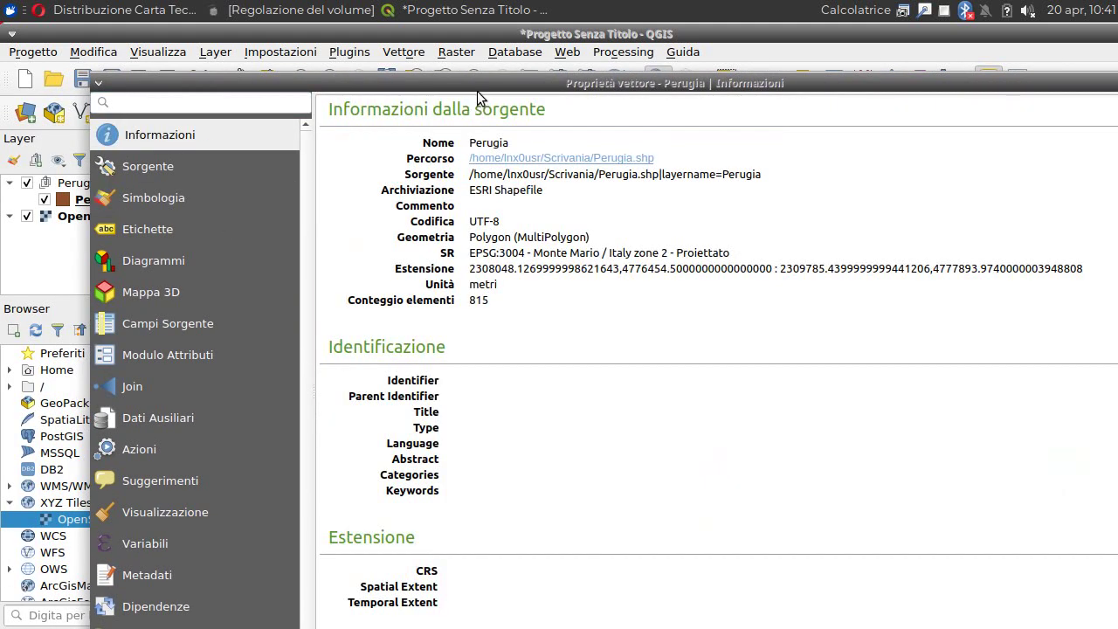
{"action": "left_click_drag", "start_coordinate": [477, 91], "coordinate": [336, 65]}
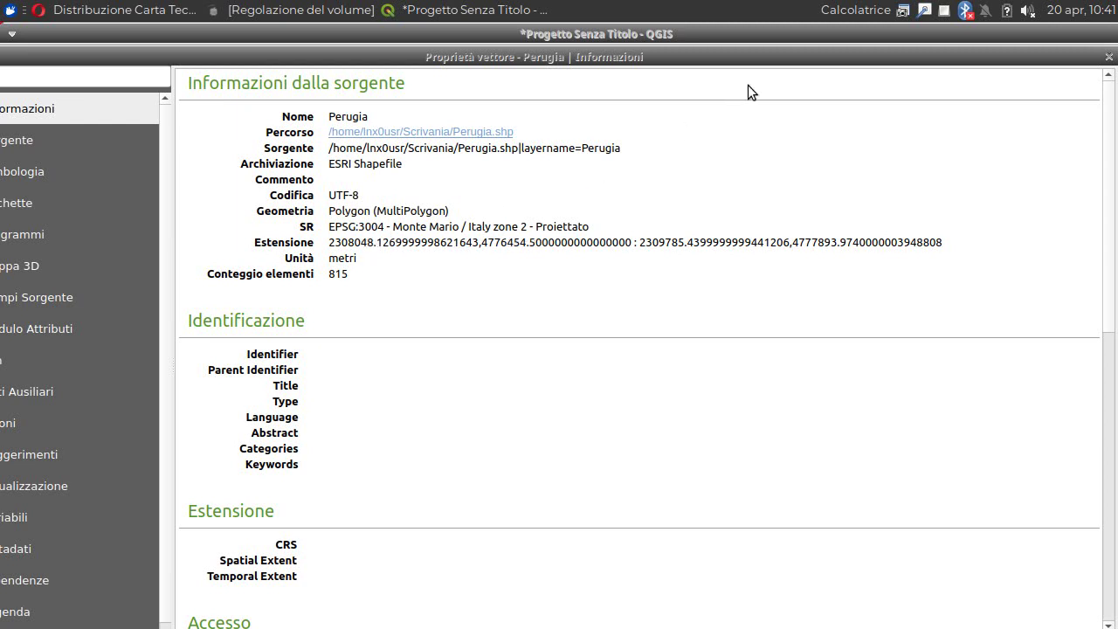
{"action": "left_click_drag", "start_coordinate": [786, 62], "coordinate": [696, 73]}
{"action": "left_click", "coordinate": [1019, 70]}
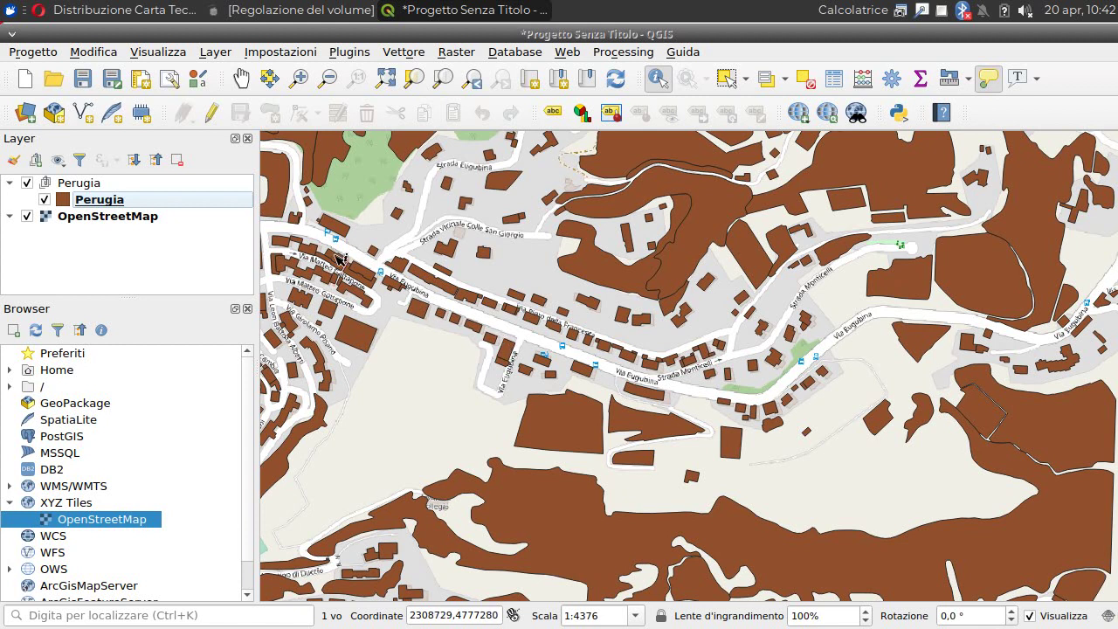
Add an integer field named Area to the Perugia layer's attribute table, calculated with the $area geometry function
{"action": "right_click", "coordinate": [101, 200]}
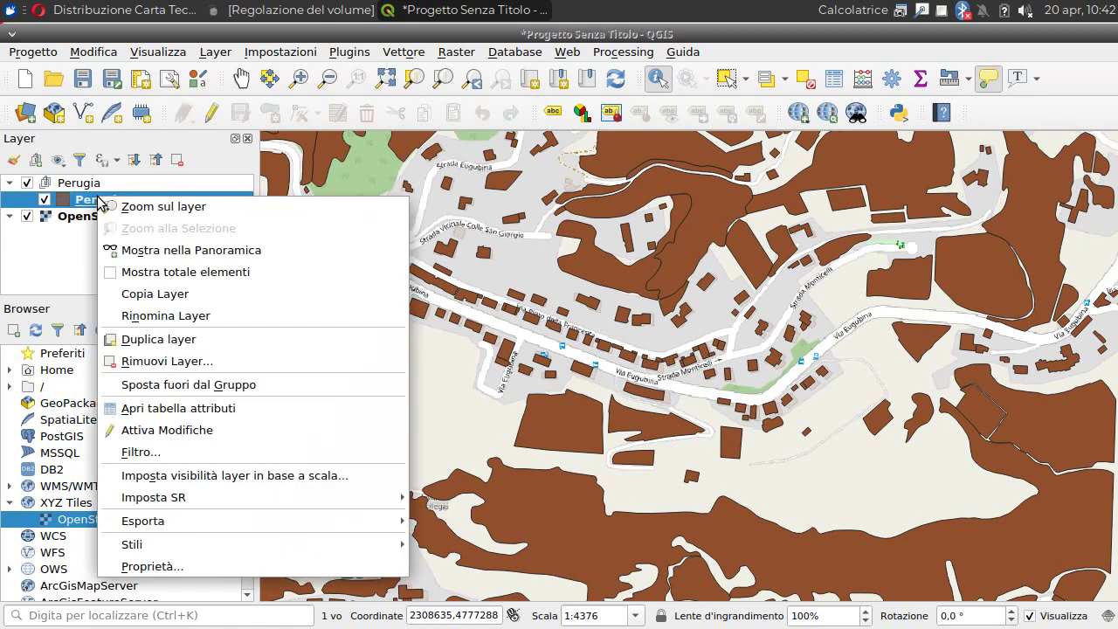
{"action": "left_click", "coordinate": [154, 408]}
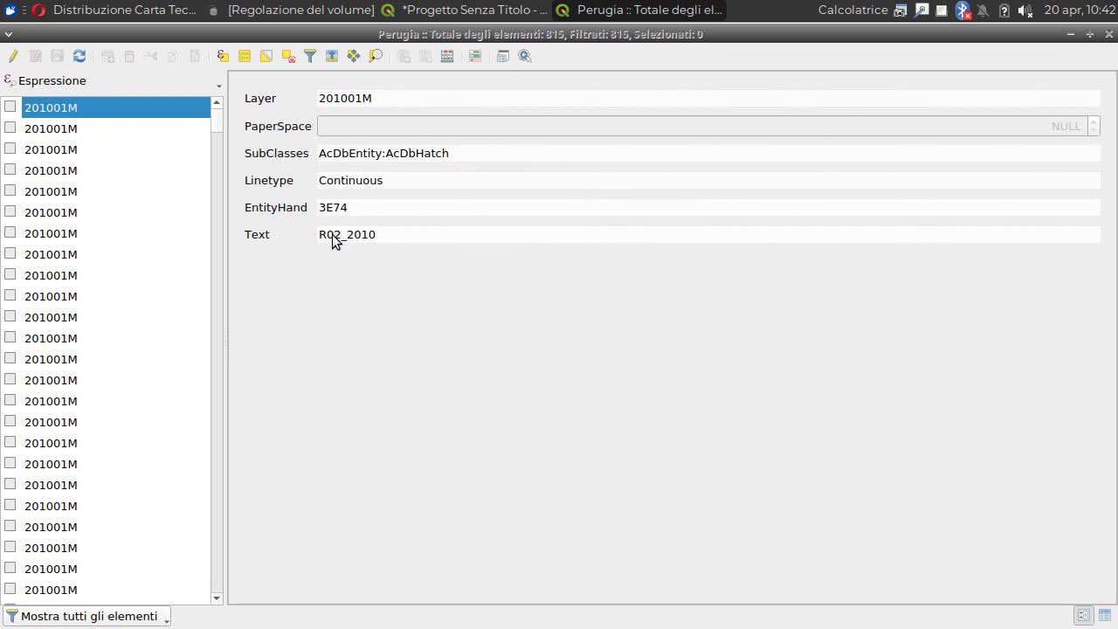
{"action": "left_click", "coordinate": [448, 56]}
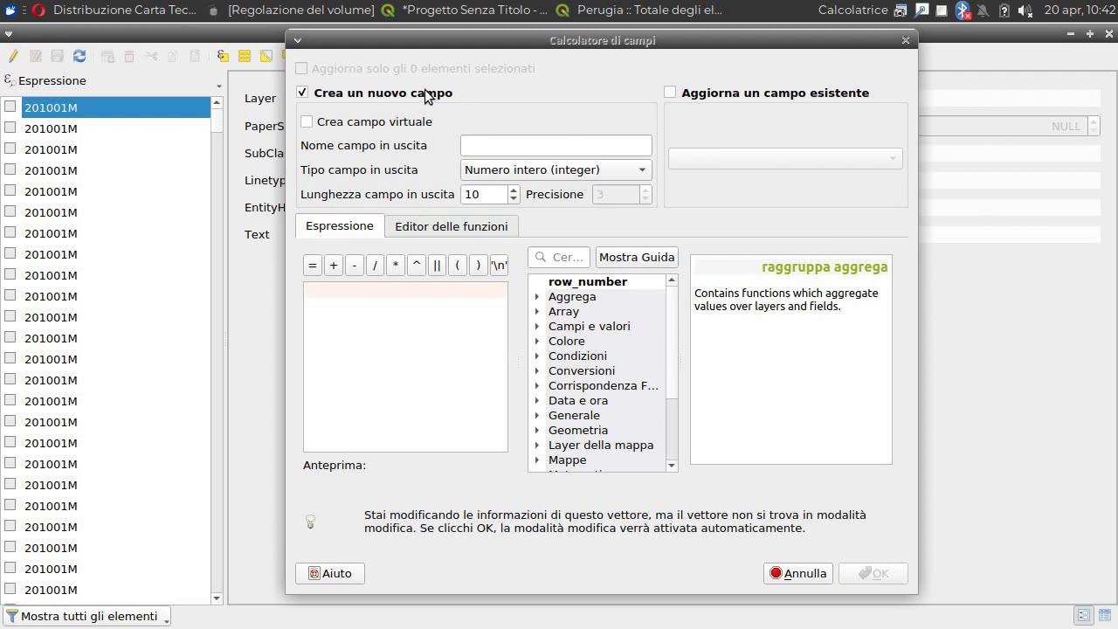
{"action": "left_click", "coordinate": [511, 147]}
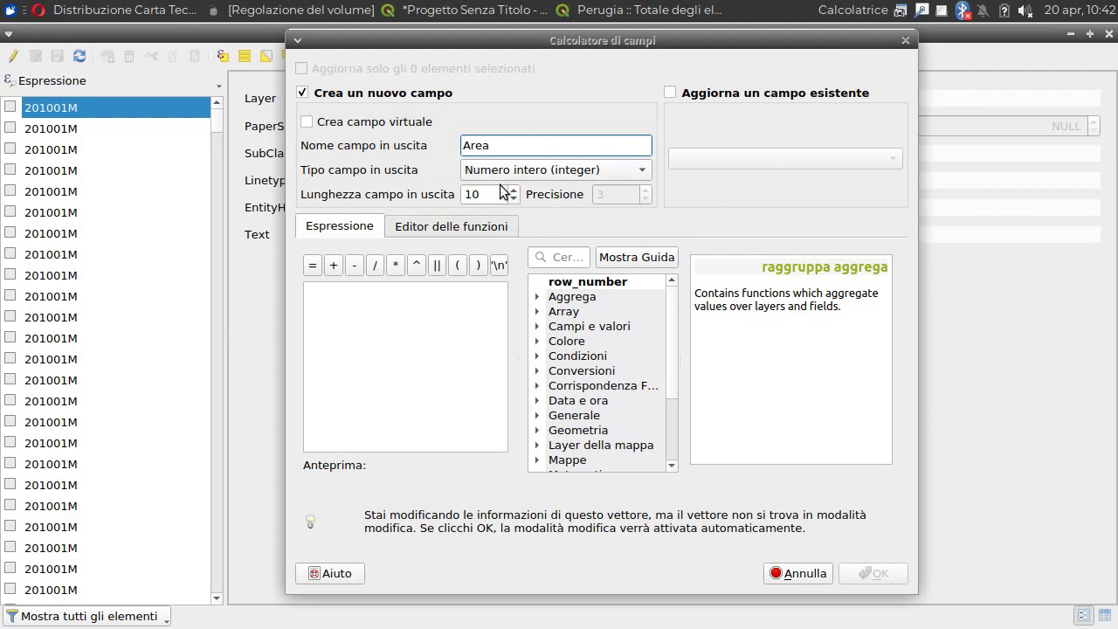
{"action": "left_click", "coordinate": [434, 312]}
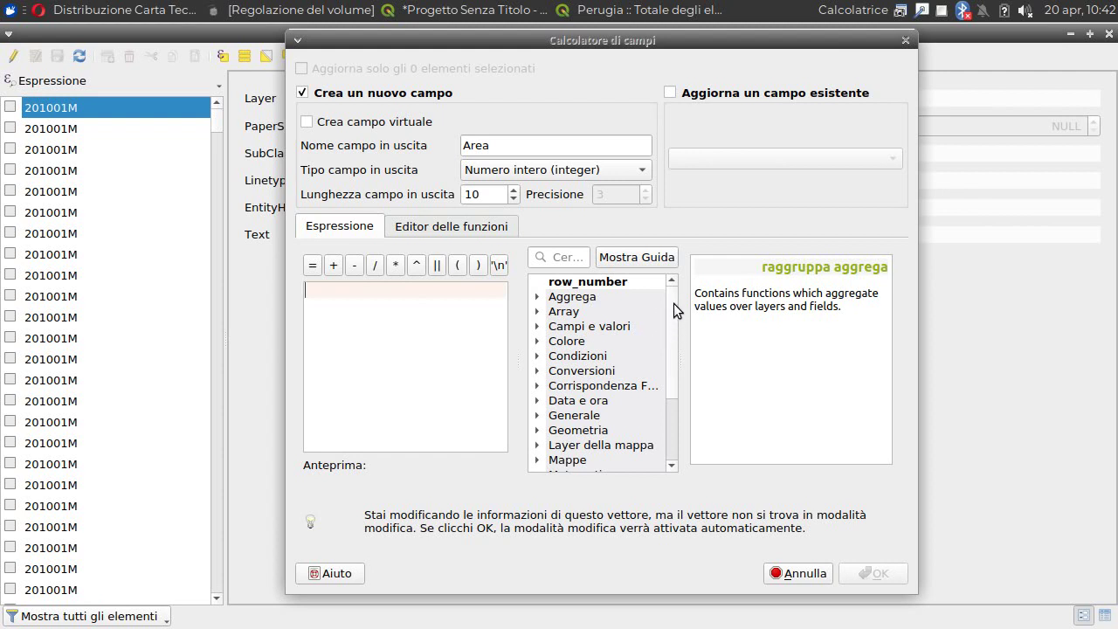
{"action": "left_click_drag", "start_coordinate": [674, 302], "coordinate": [673, 336]}
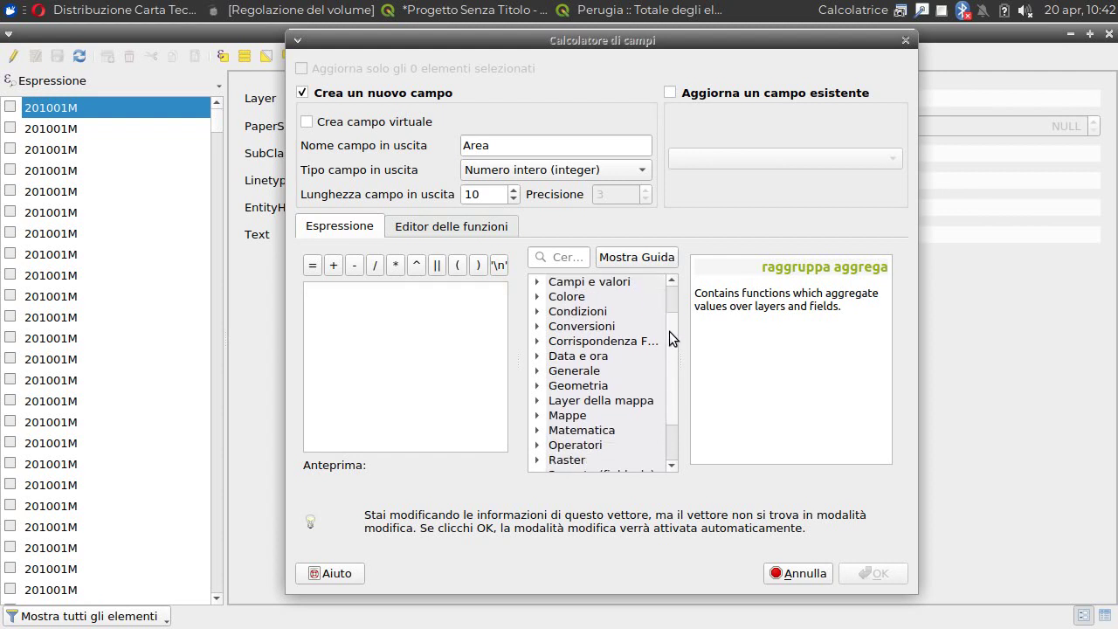
{"action": "left_click", "coordinate": [536, 386]}
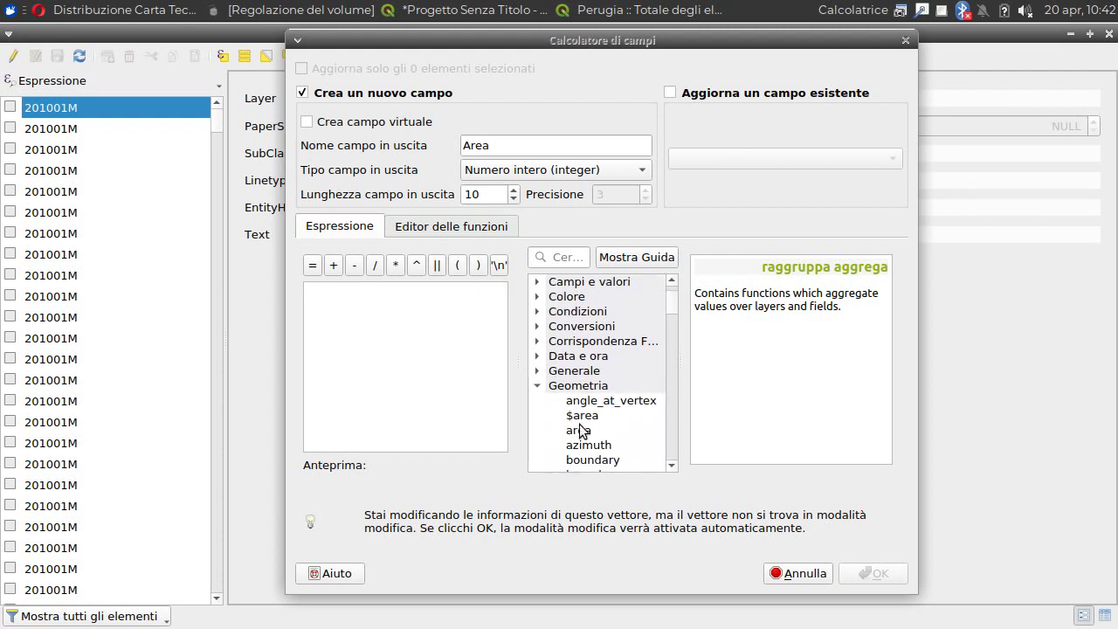
{"action": "left_click", "coordinate": [588, 419]}
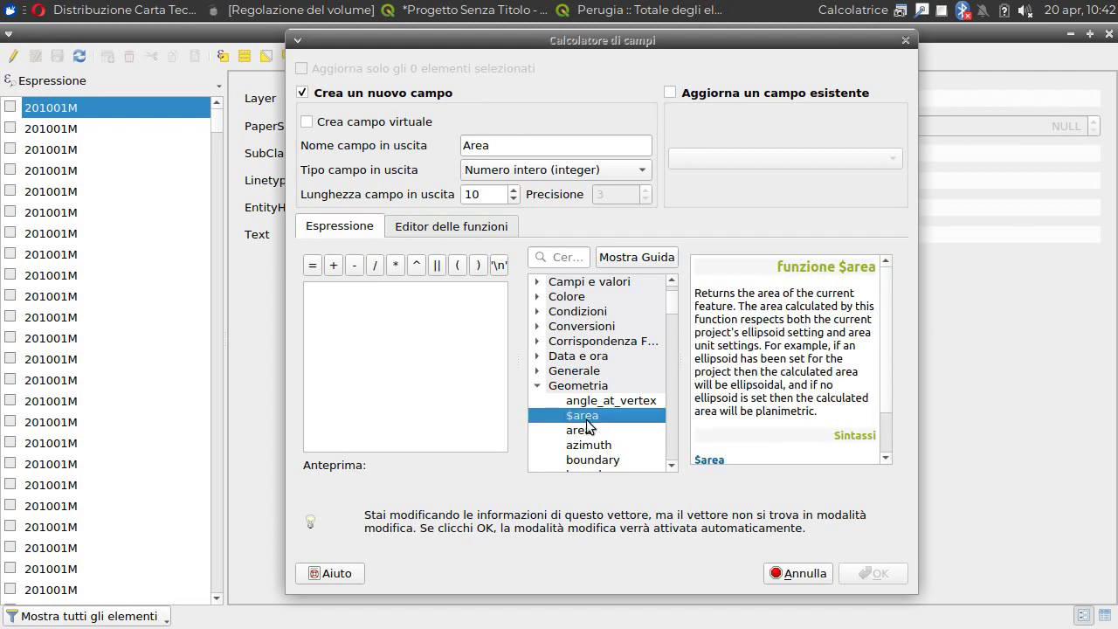
{"action": "double_click", "coordinate": [587, 423]}
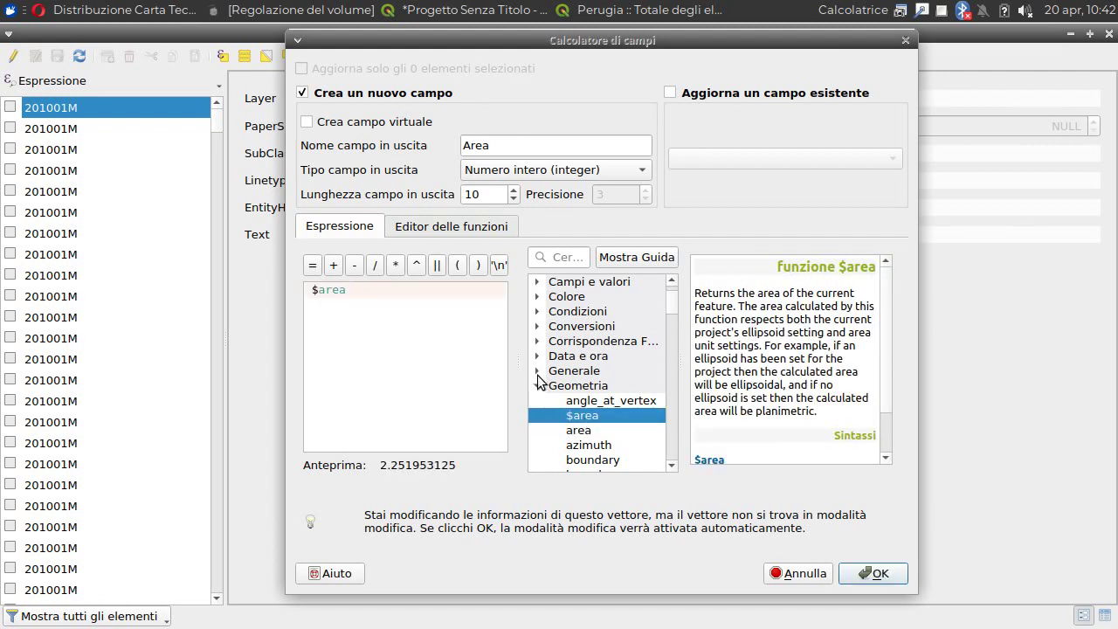
{"action": "left_click", "coordinate": [871, 575]}
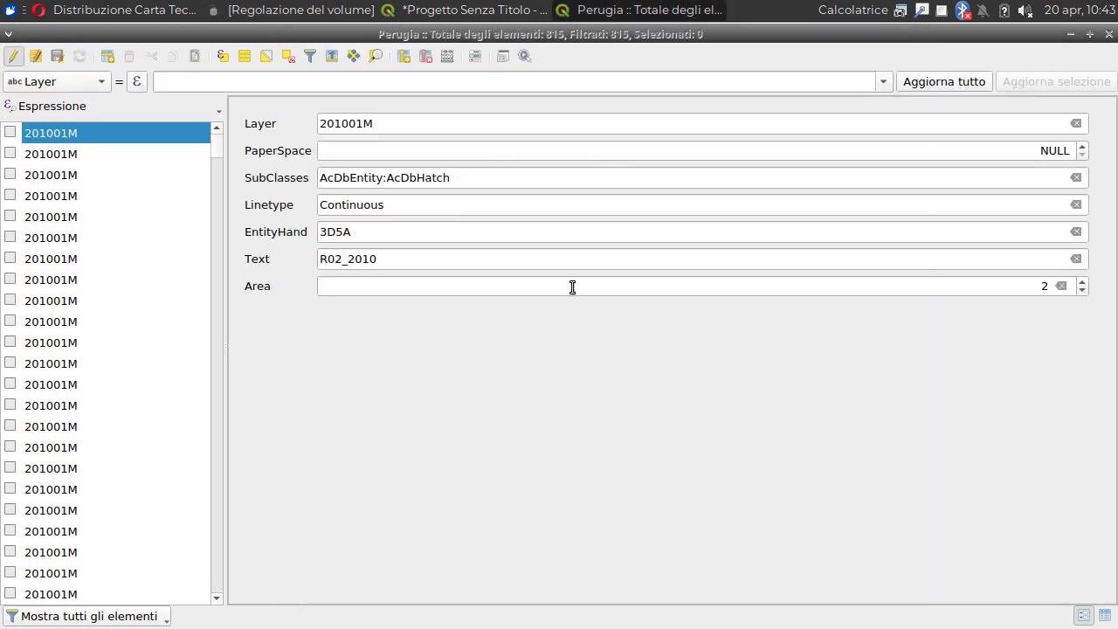
Examine the Area values of several features in the Perugia attribute table and close the table
{"action": "left_click", "coordinate": [26, 322]}
{"action": "left_click", "coordinate": [38, 345]}
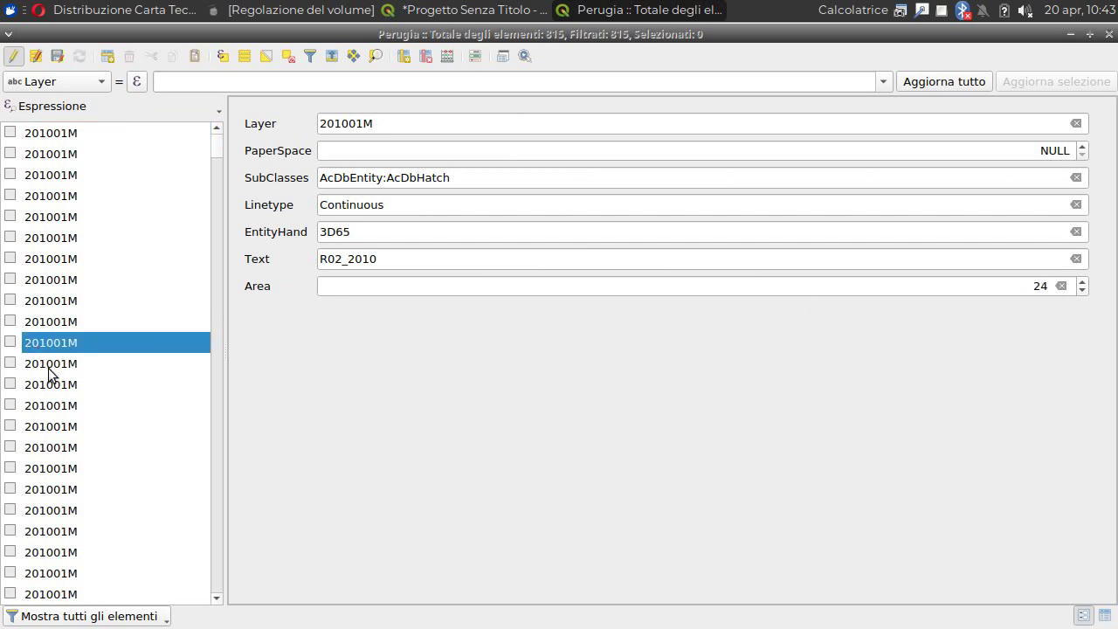
{"action": "left_click", "coordinate": [45, 363]}
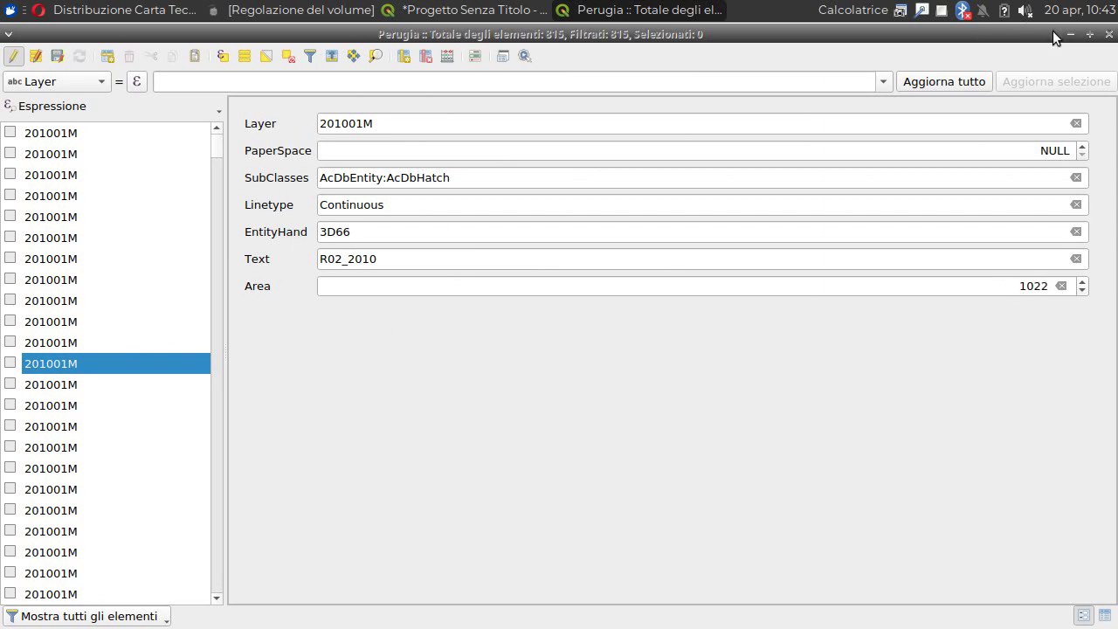
{"action": "left_click", "coordinate": [48, 222]}
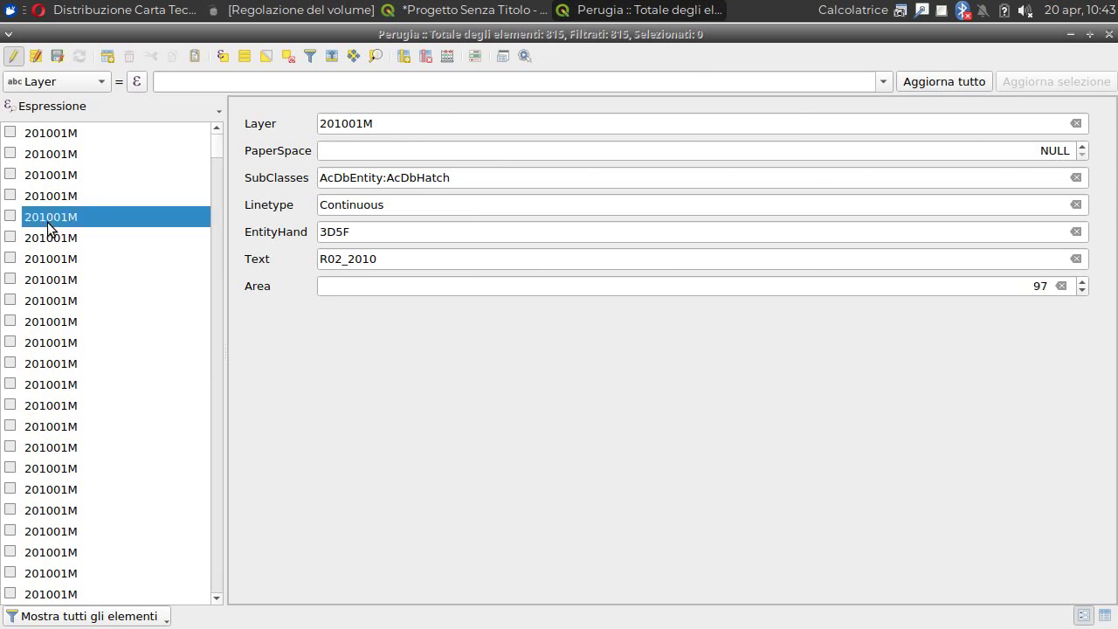
{"action": "left_click", "coordinate": [1111, 35]}
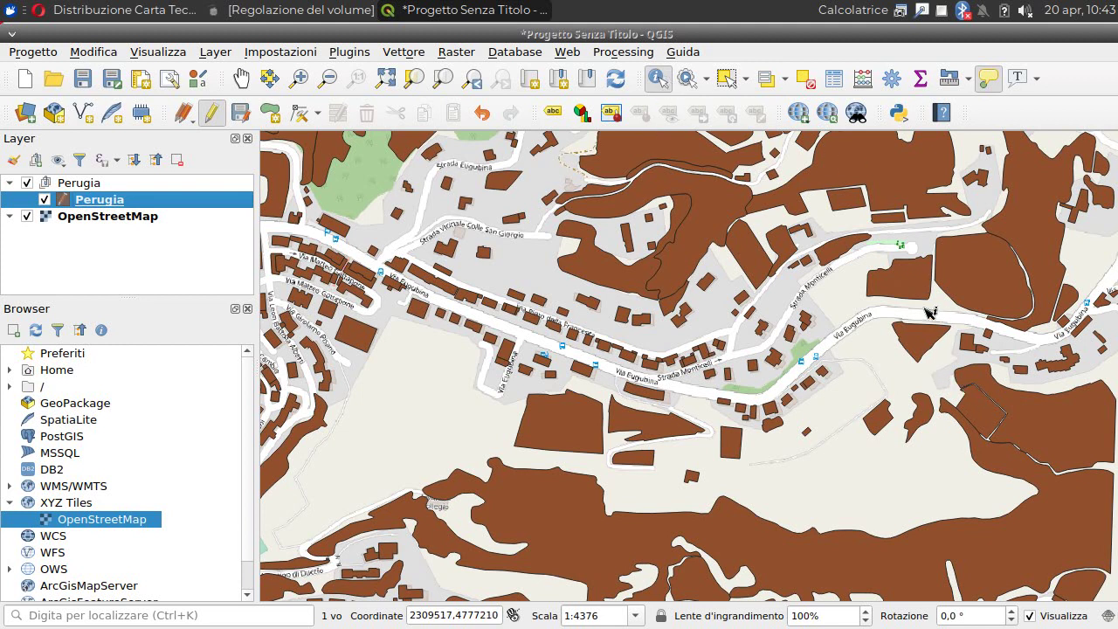
Identify the polygon between Strada Monticelli and Via Eugubina, examine its Area attribute and derived values, and close the results
{"action": "left_click", "coordinate": [908, 284]}
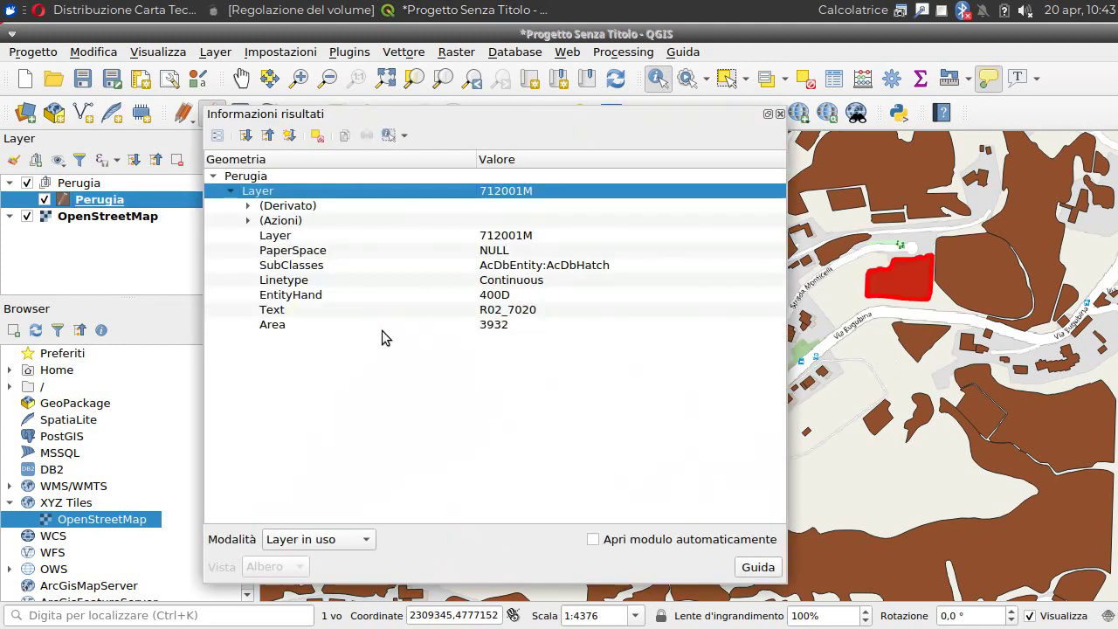
{"action": "left_click", "coordinate": [249, 206]}
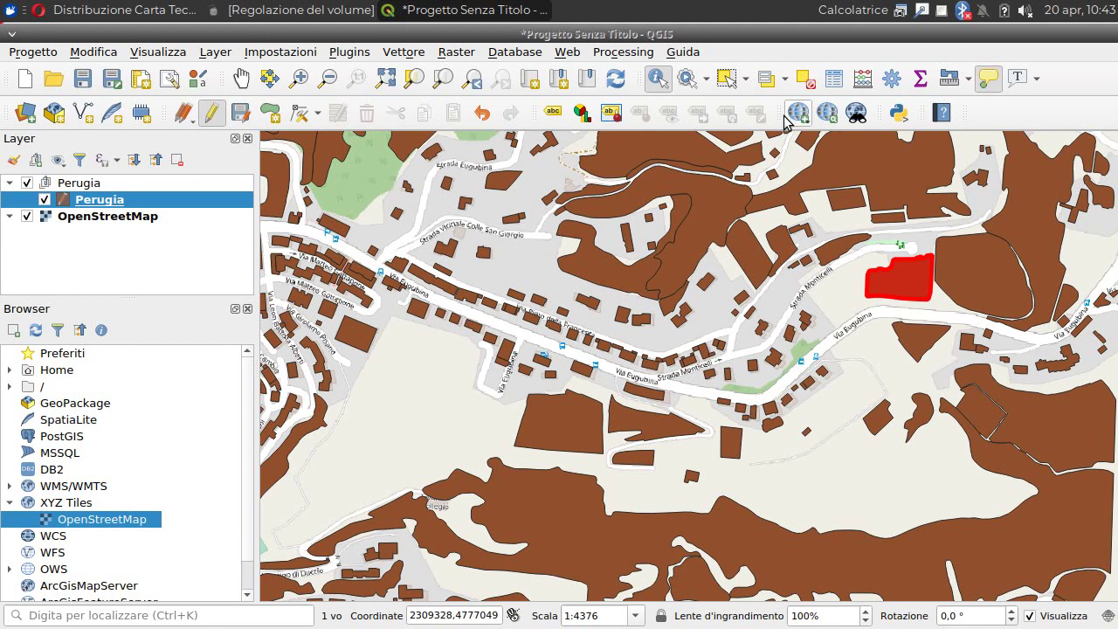
{"action": "left_click", "coordinate": [780, 113]}
Build the selection expression "Area" > 1500 for the Perugia layer from its attribute table, using the Area field and the greater-than operator
{"action": "mouse_move", "coordinate": [753, 299]}
{"action": "right_click", "coordinate": [74, 205]}
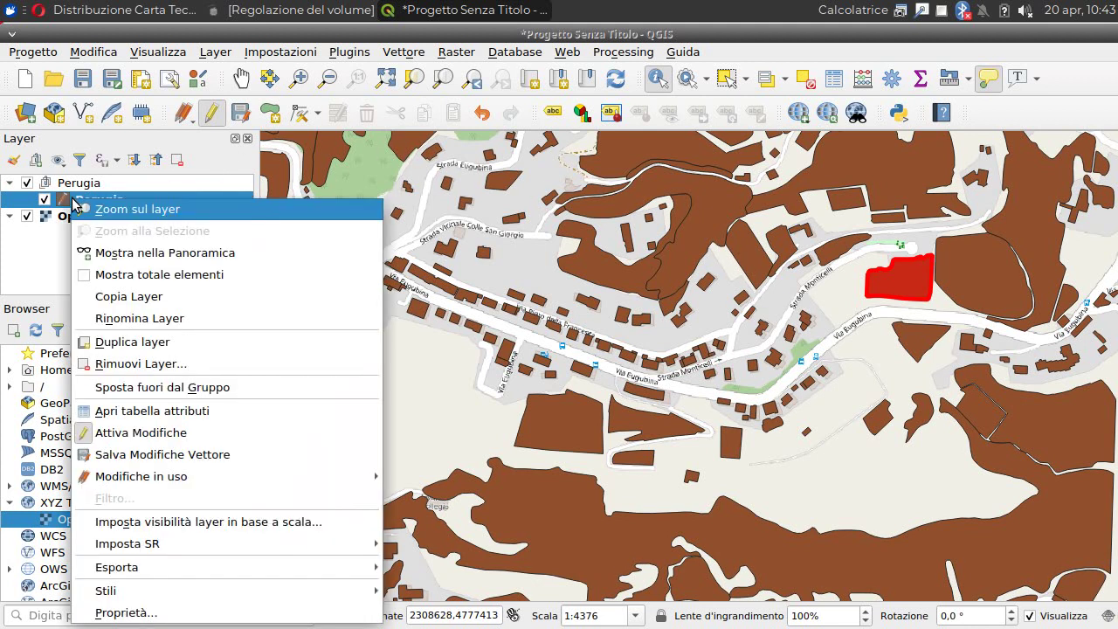
{"action": "left_click", "coordinate": [161, 412]}
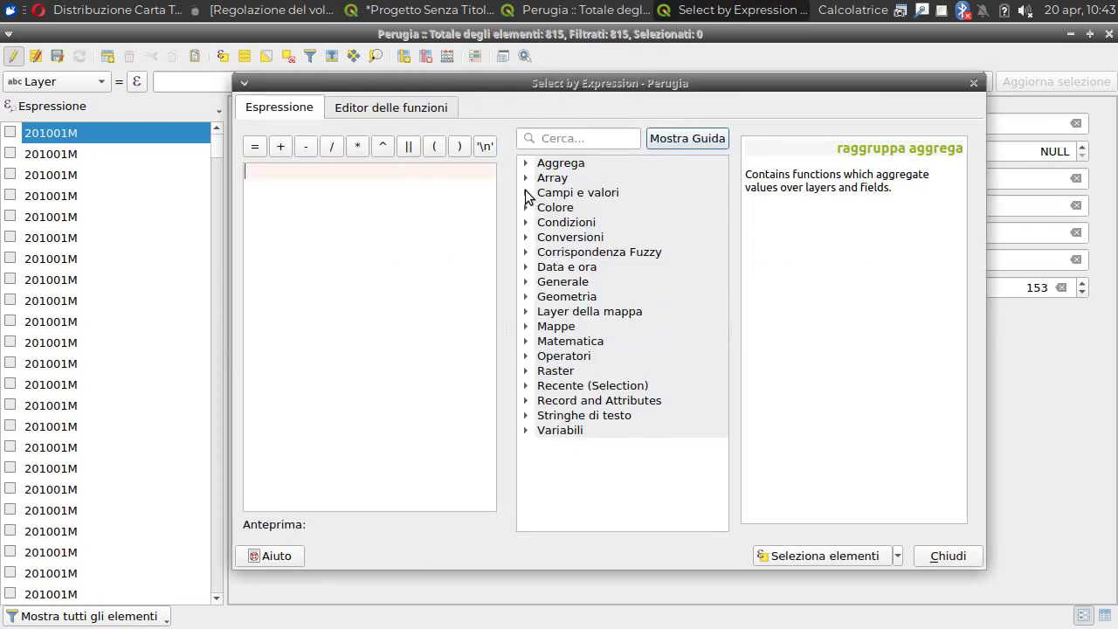
{"action": "left_click", "coordinate": [526, 192]}
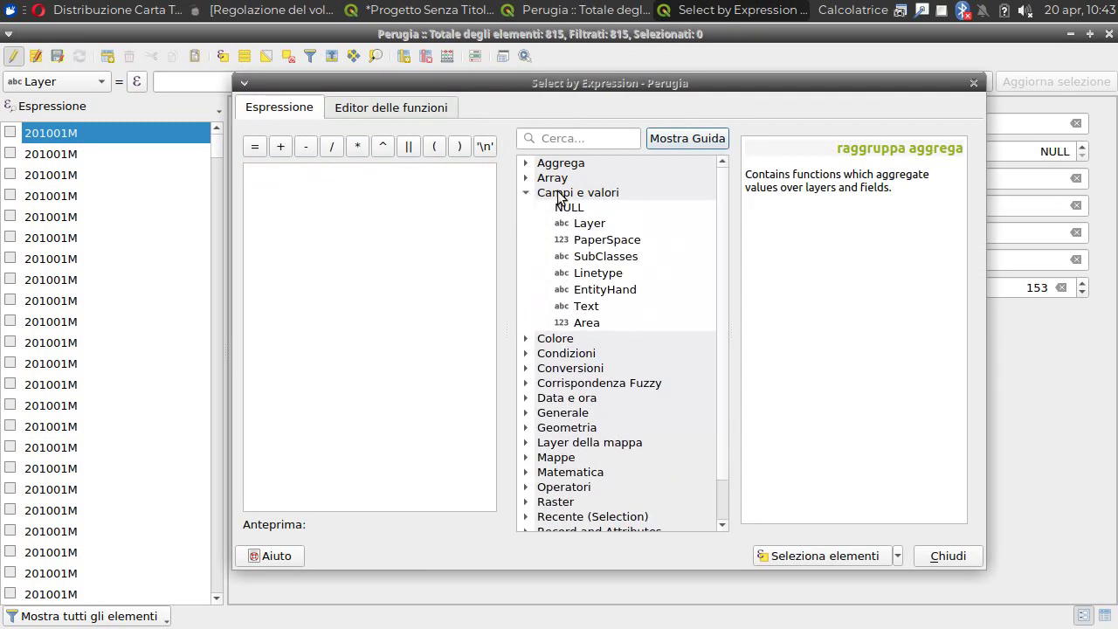
{"action": "double_click", "coordinate": [574, 325]}
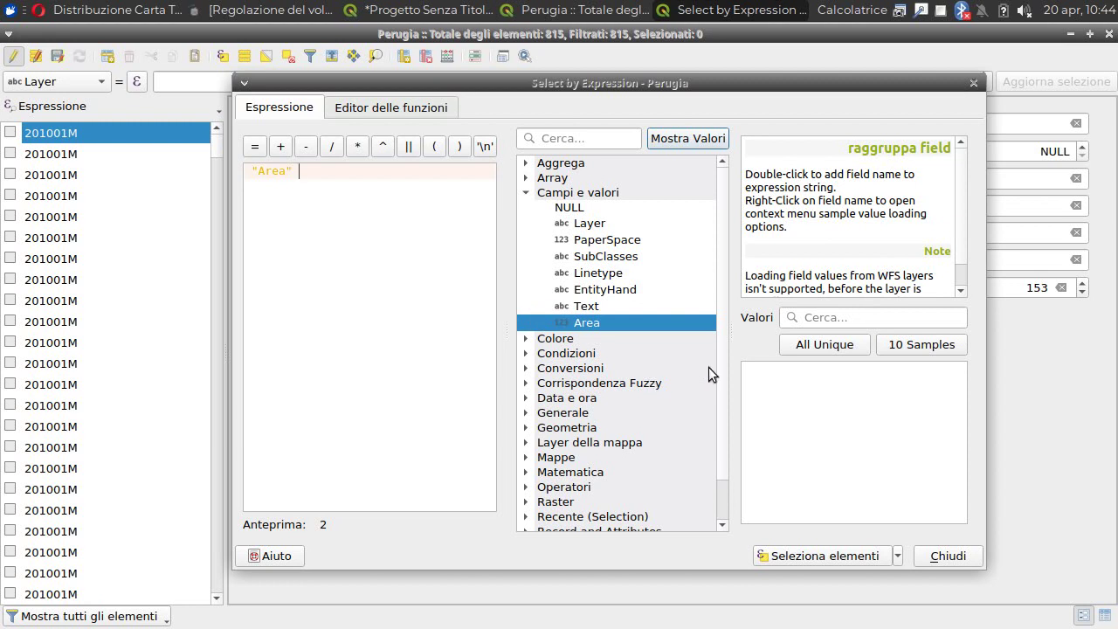
{"action": "scroll", "coordinate": [721, 350], "scroll_direction": "down", "scroll_amount": 1}
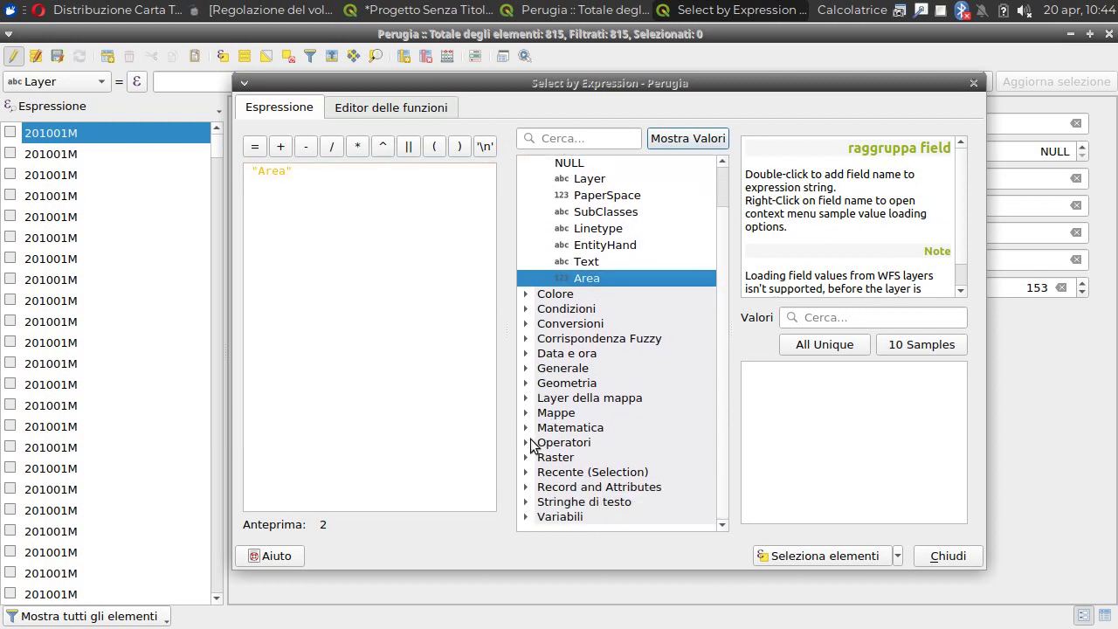
{"action": "left_click", "coordinate": [558, 444]}
{"action": "scroll", "coordinate": [723, 370], "scroll_direction": "down", "scroll_amount": 4}
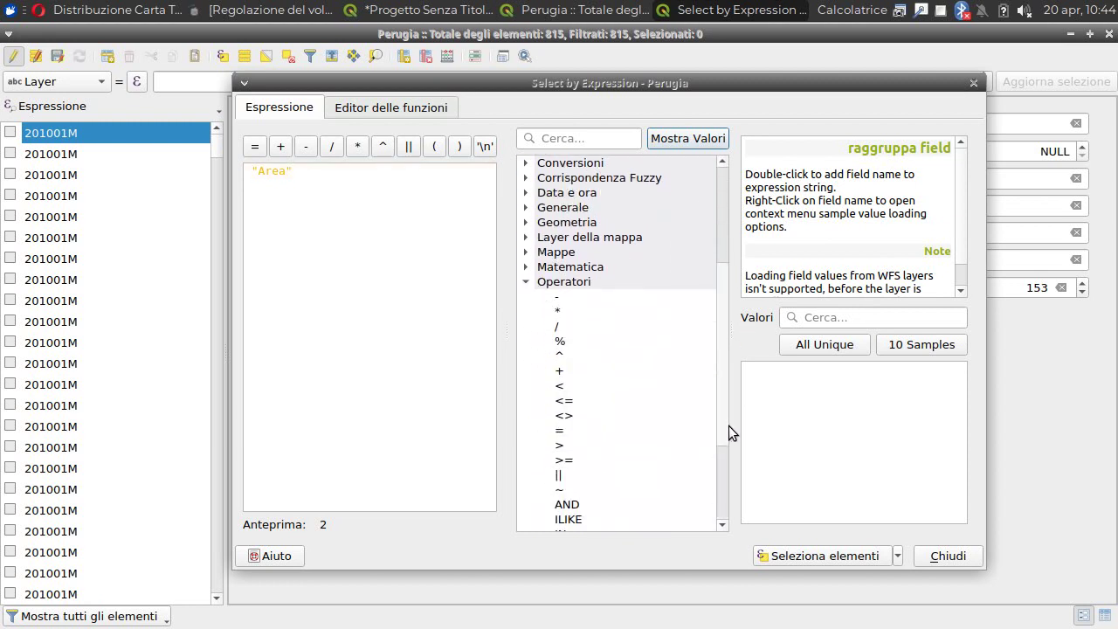
{"action": "double_click", "coordinate": [560, 430]}
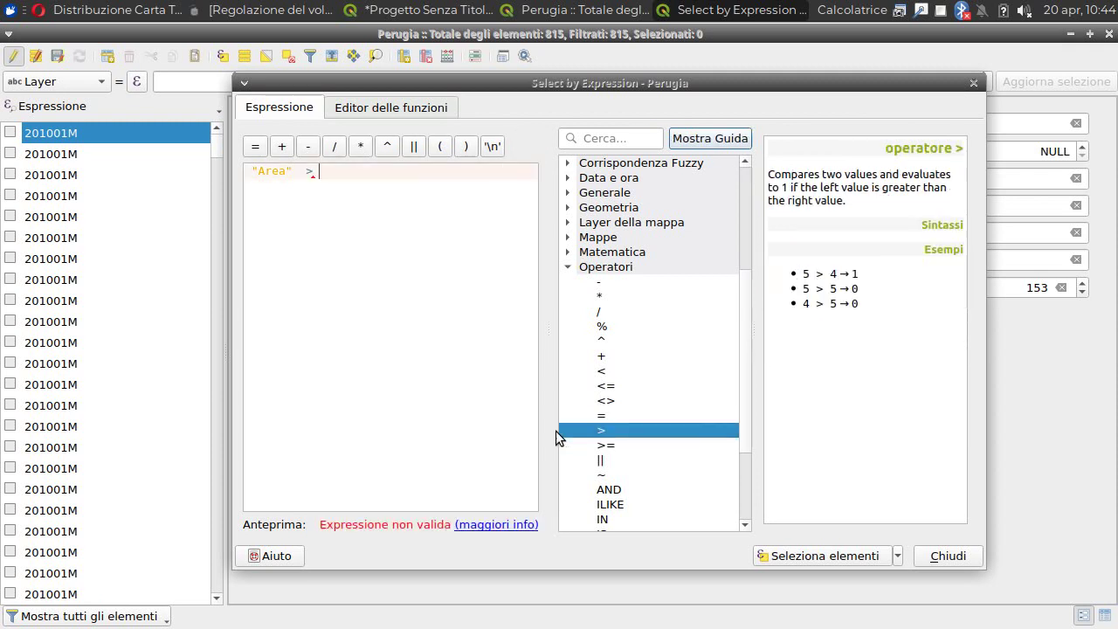
{"action": "type", "text": "1500"}
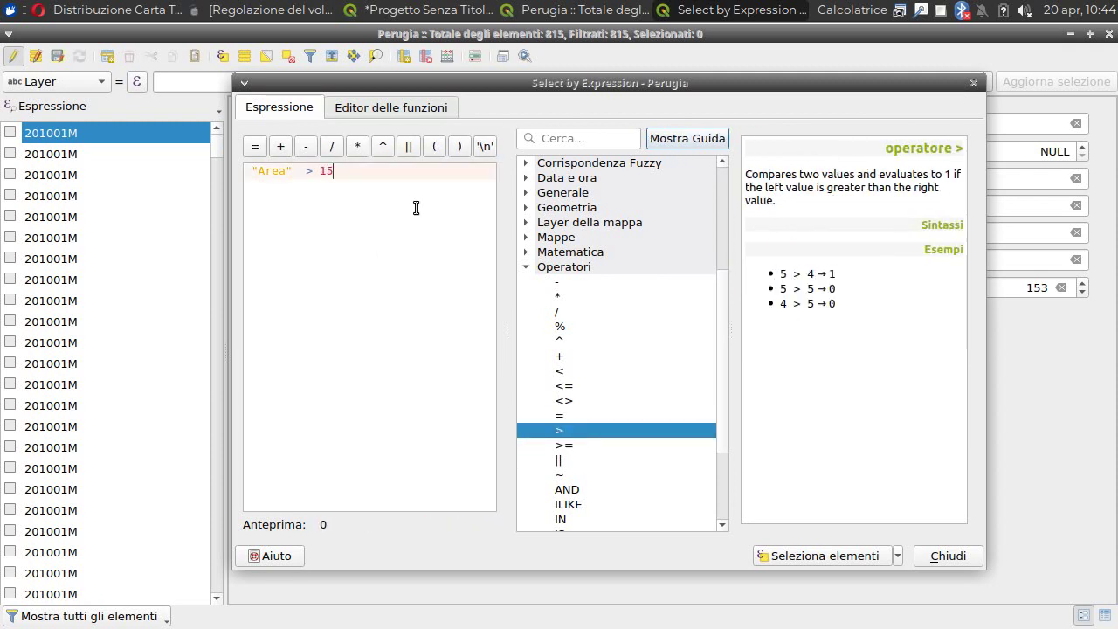
Select the features matching the expression, move the selected rows to the start of the attribute table and close the table
{"action": "left_click", "coordinate": [794, 559]}
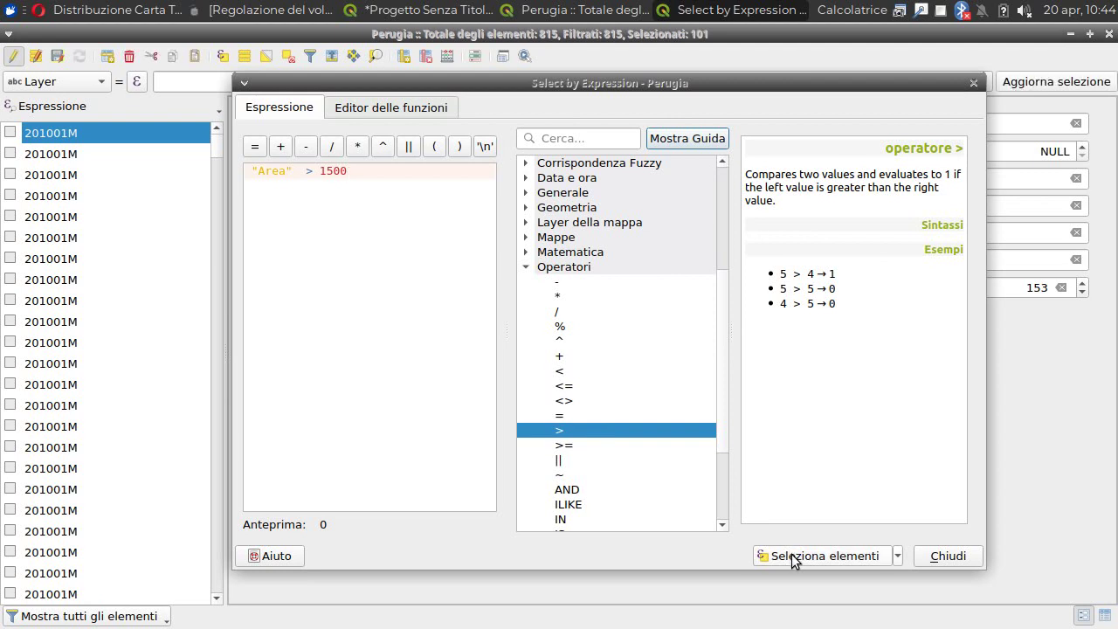
{"action": "left_click", "coordinate": [959, 559]}
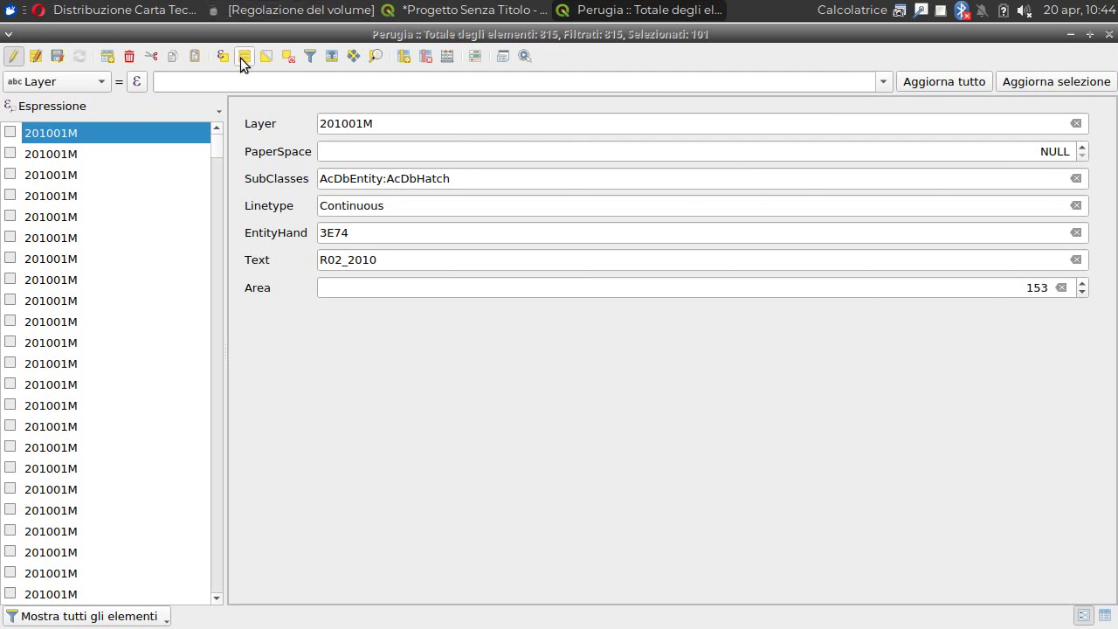
{"action": "left_click", "coordinate": [331, 56]}
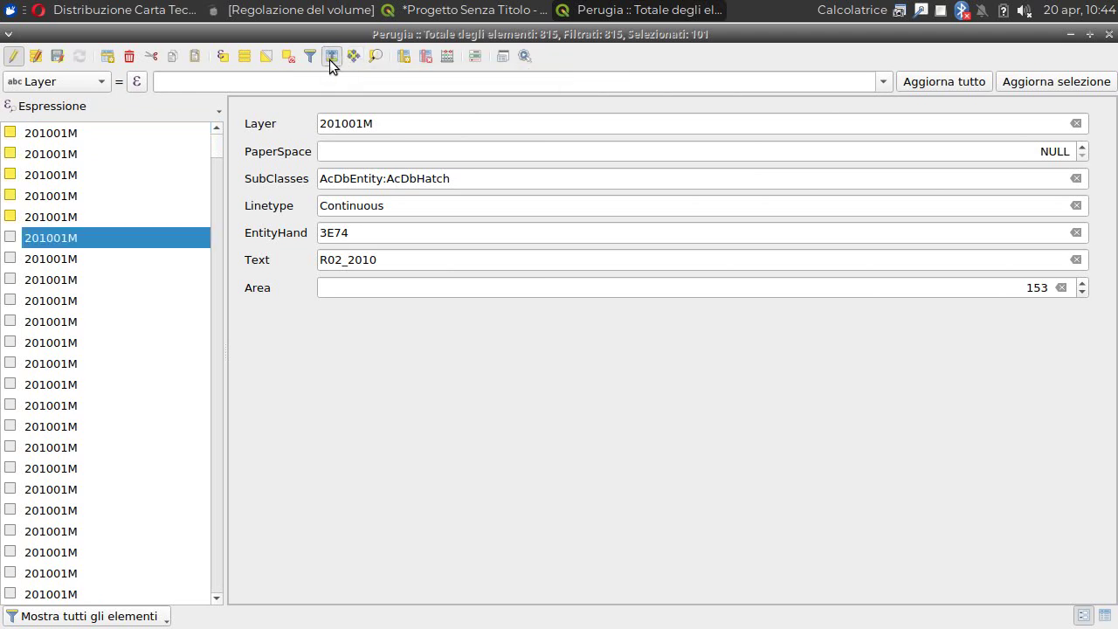
{"action": "left_click", "coordinate": [1111, 35]}
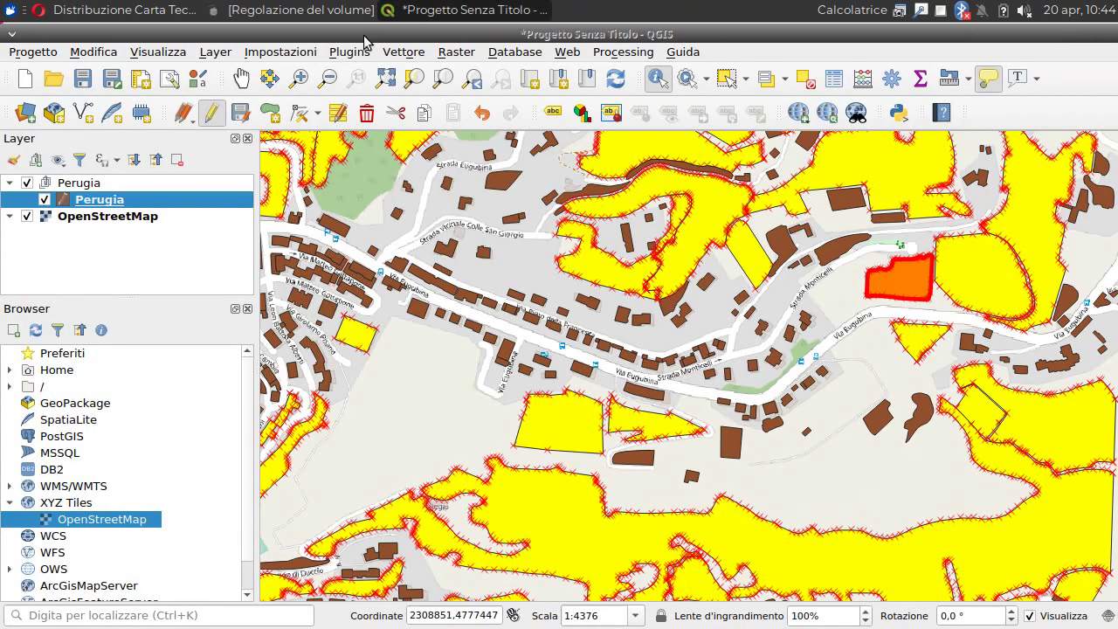
Identify the unselected square building south of Via Matteo Gattapone and the neighbouring selected polygon to compare their Area attributes, closing the results each time
{"action": "left_click", "coordinate": [328, 80]}
{"action": "left_click", "coordinate": [546, 332]}
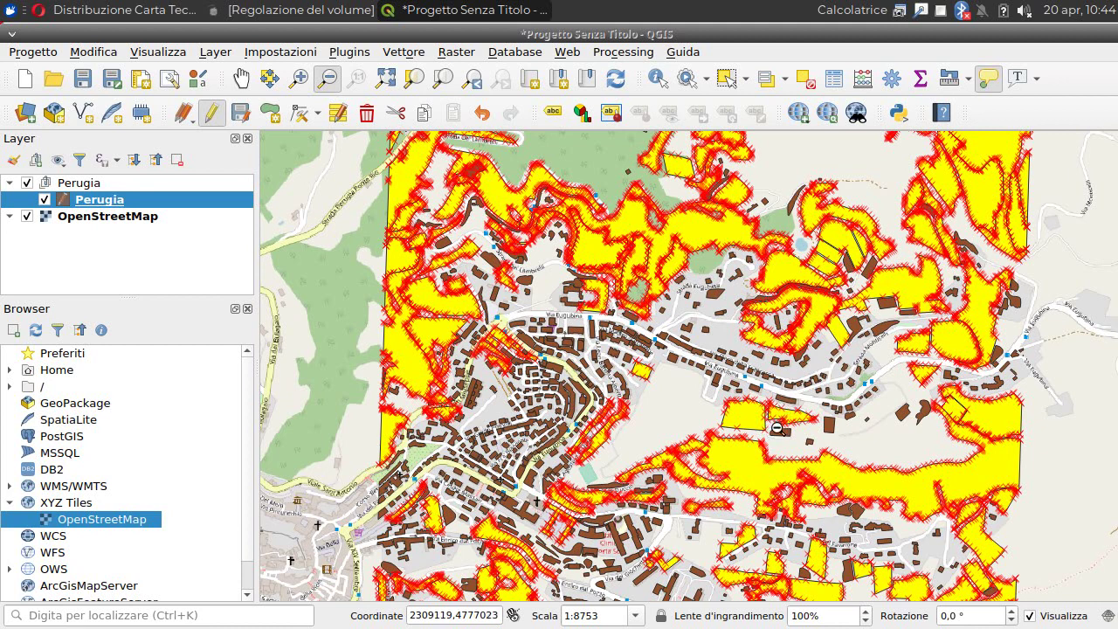
{"action": "scroll", "coordinate": [633, 346], "scroll_direction": "up", "scroll_amount": 2}
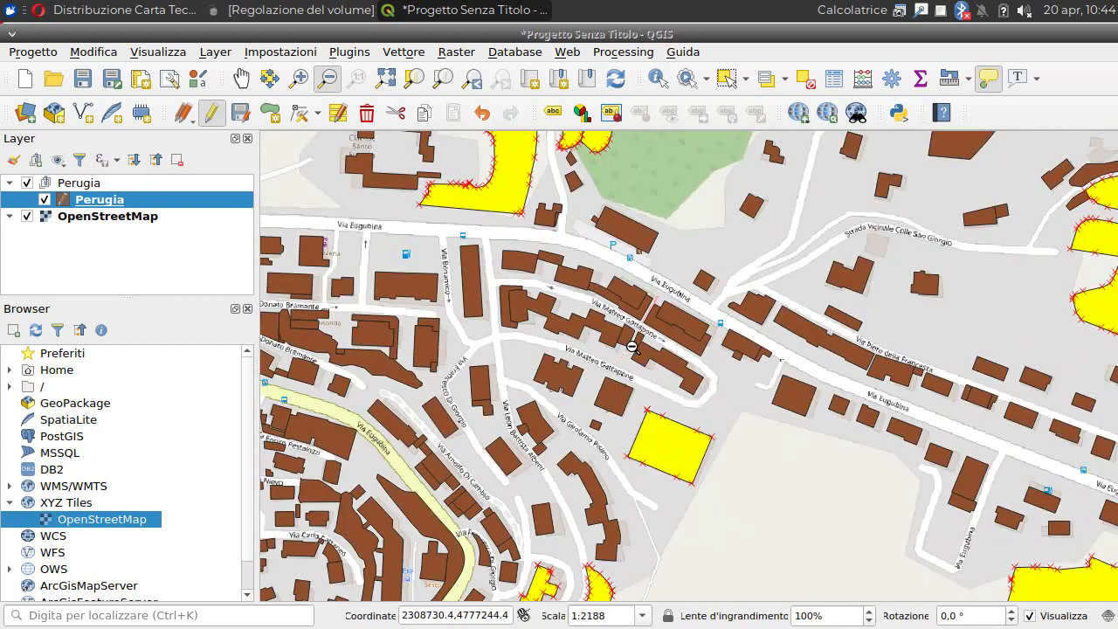
{"action": "scroll", "coordinate": [632, 350], "scroll_direction": "up", "scroll_amount": 2}
{"action": "scroll", "coordinate": [635, 358], "scroll_direction": "down", "scroll_amount": 1}
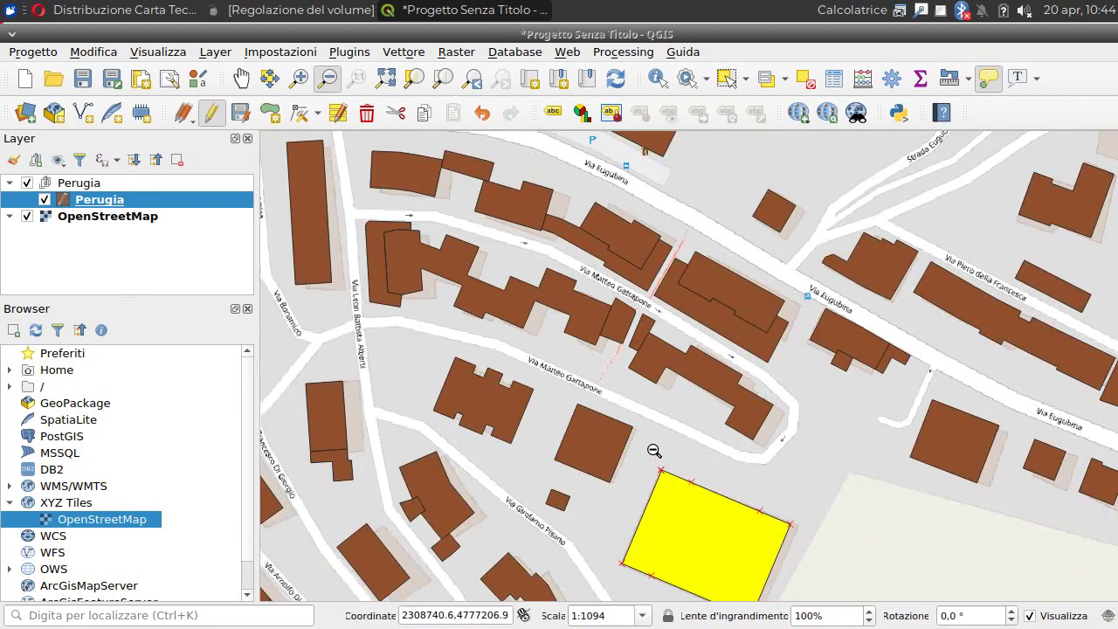
{"action": "left_click", "coordinate": [664, 79]}
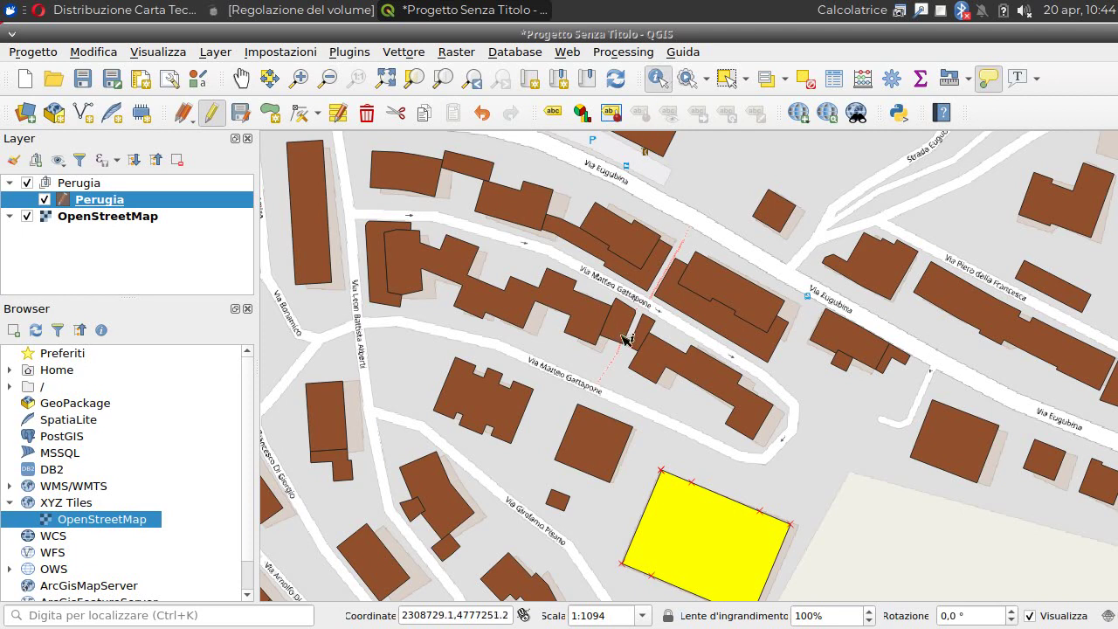
{"action": "left_click", "coordinate": [591, 444]}
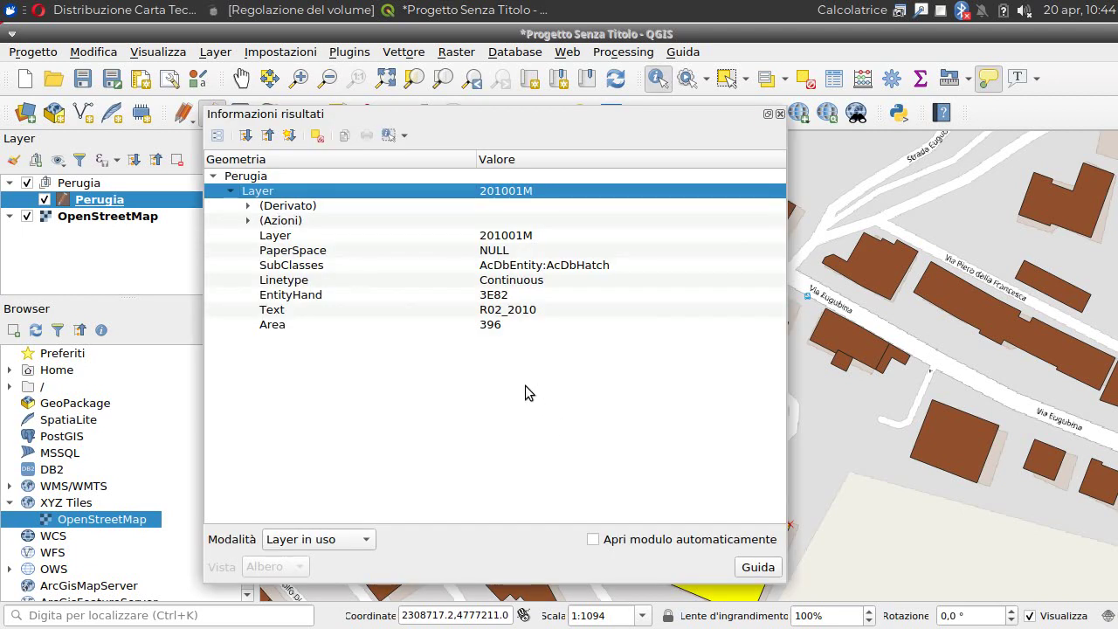
{"action": "left_click", "coordinate": [781, 113]}
{"action": "left_click", "coordinate": [707, 539]}
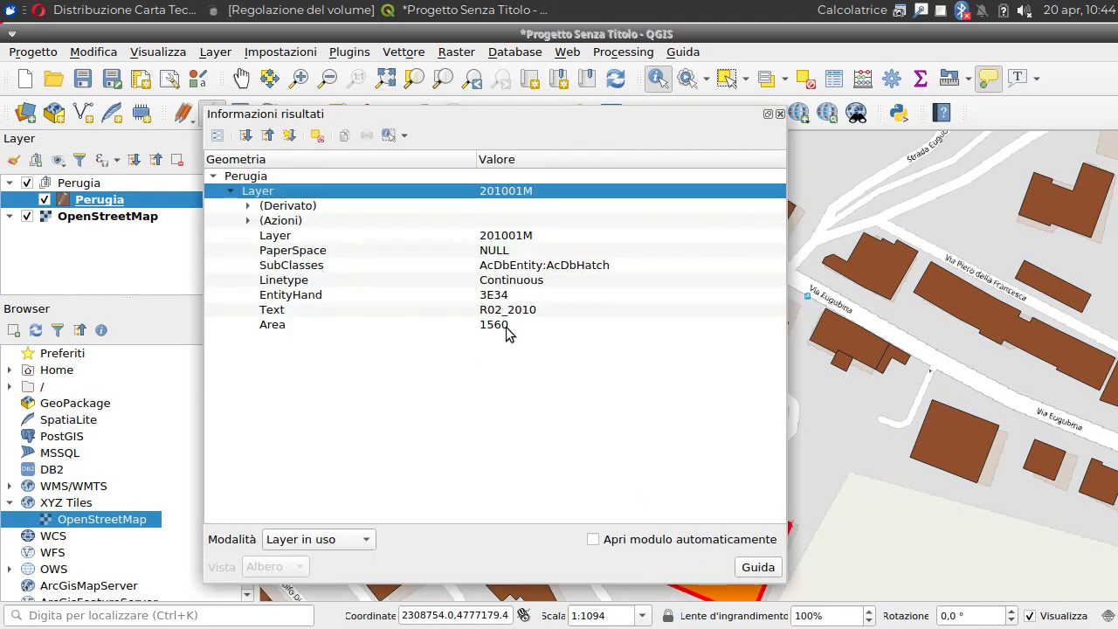
{"action": "left_click", "coordinate": [780, 114]}
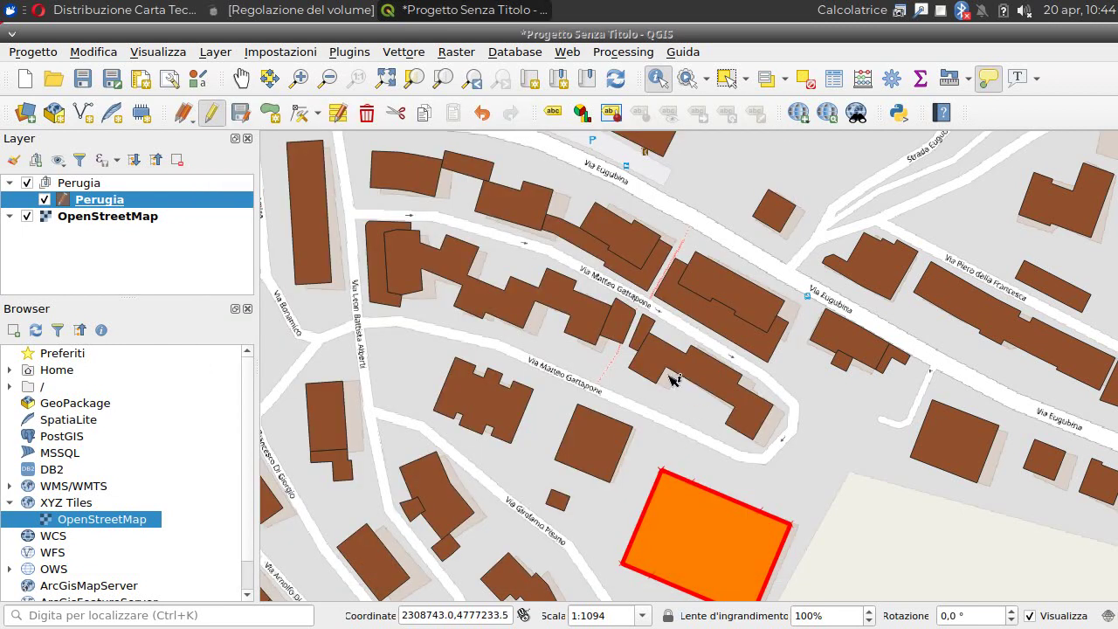
{"action": "mouse_move", "coordinate": [674, 379]}
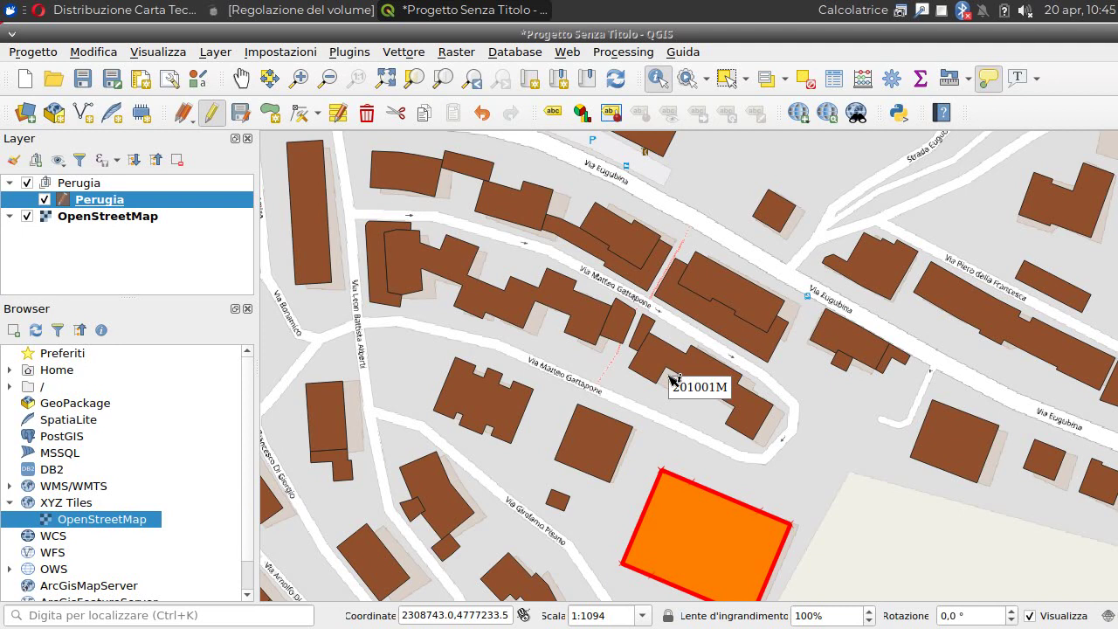
{"action": "scroll", "coordinate": [674, 378], "scroll_direction": "down", "scroll_amount": 3}
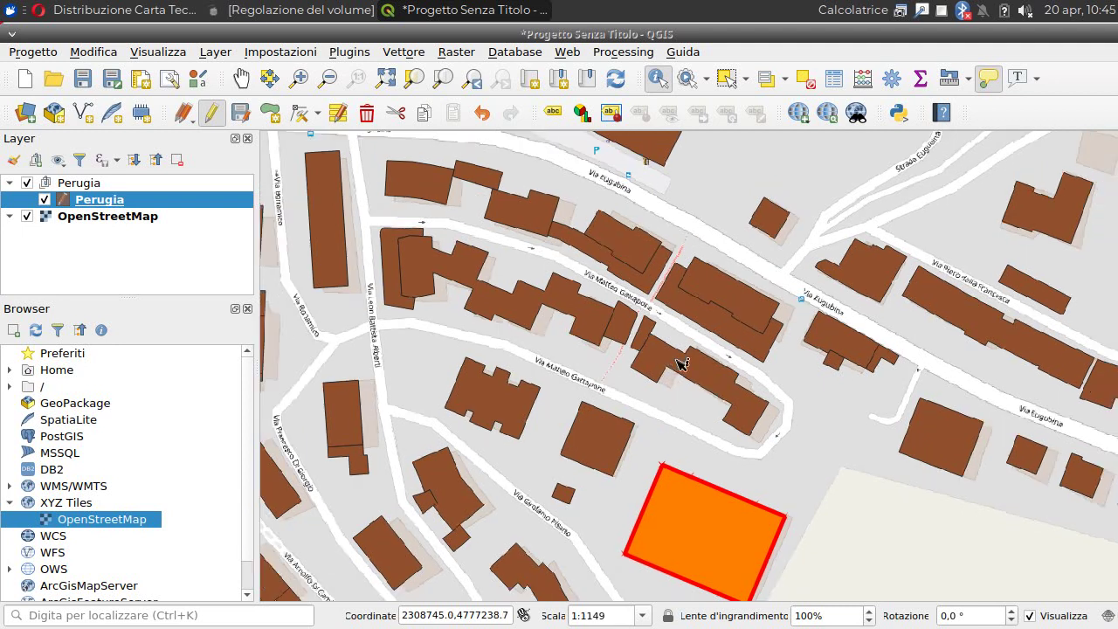
{"action": "scroll", "coordinate": [721, 346], "scroll_direction": "down", "scroll_amount": 4}
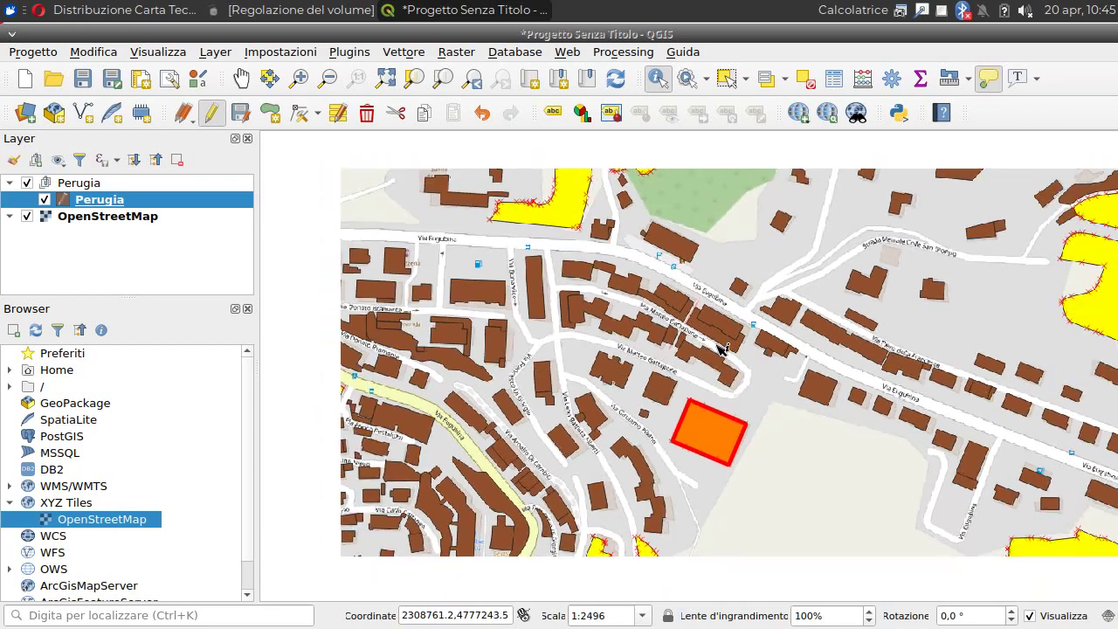
{"action": "scroll", "coordinate": [722, 344], "scroll_direction": "down", "scroll_amount": 3}
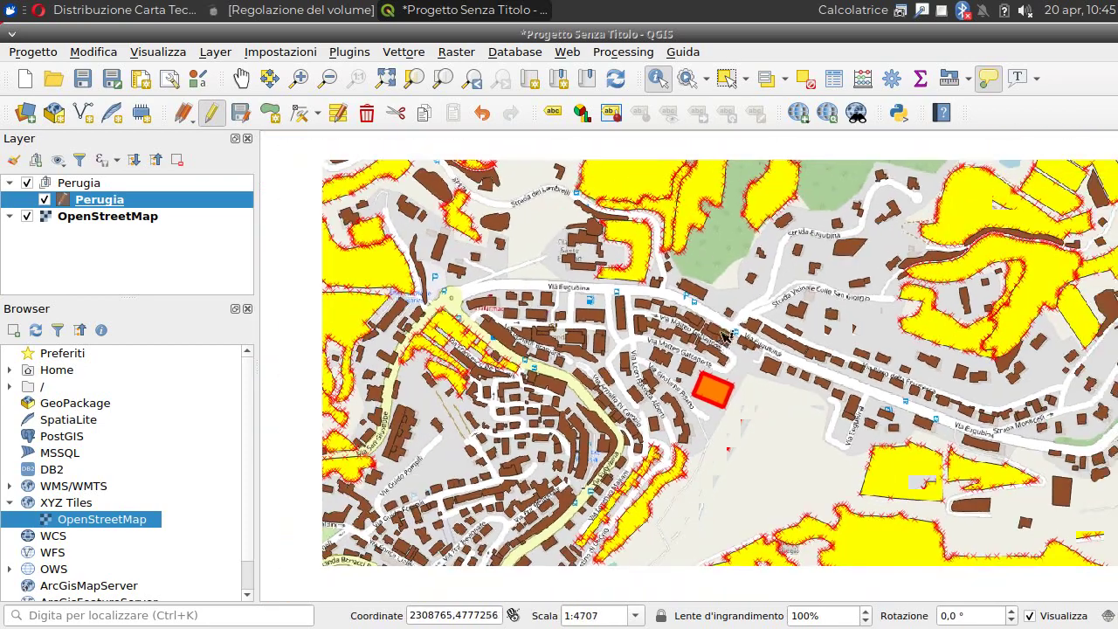
{"action": "scroll", "coordinate": [729, 329], "scroll_direction": "down", "scroll_amount": 1}
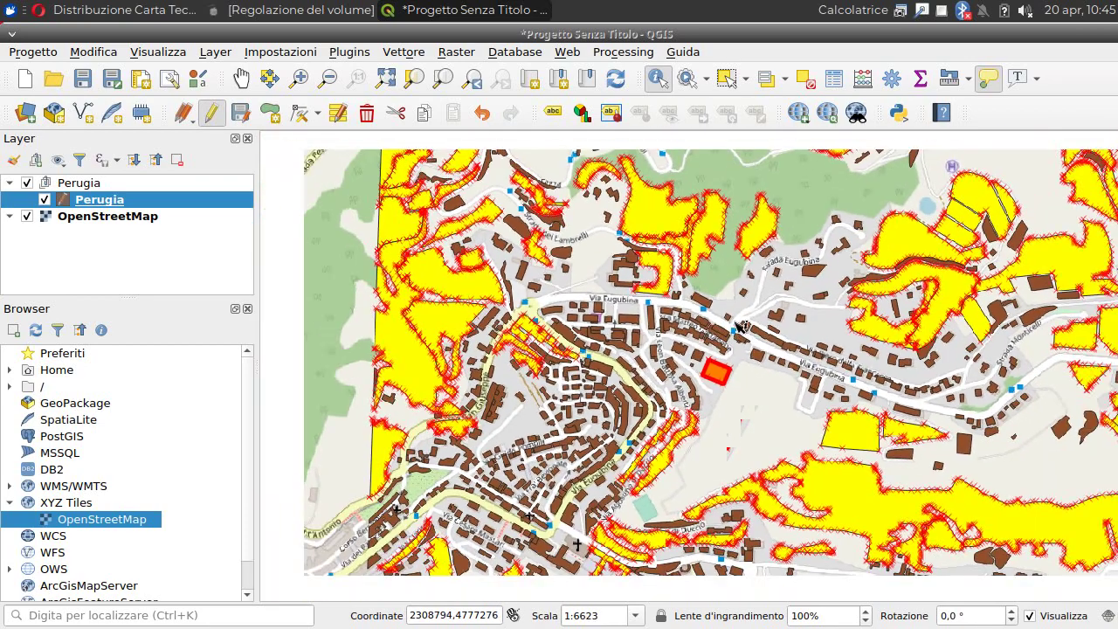
{"action": "mouse_move", "coordinate": [742, 323]}
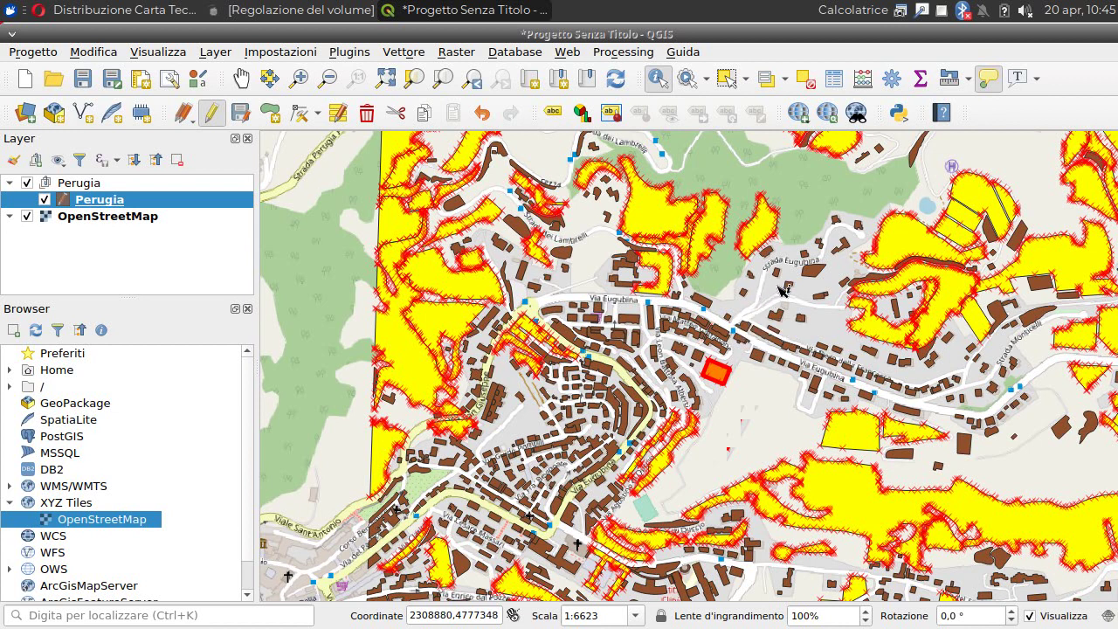
{"action": "left_click", "coordinate": [943, 10]}
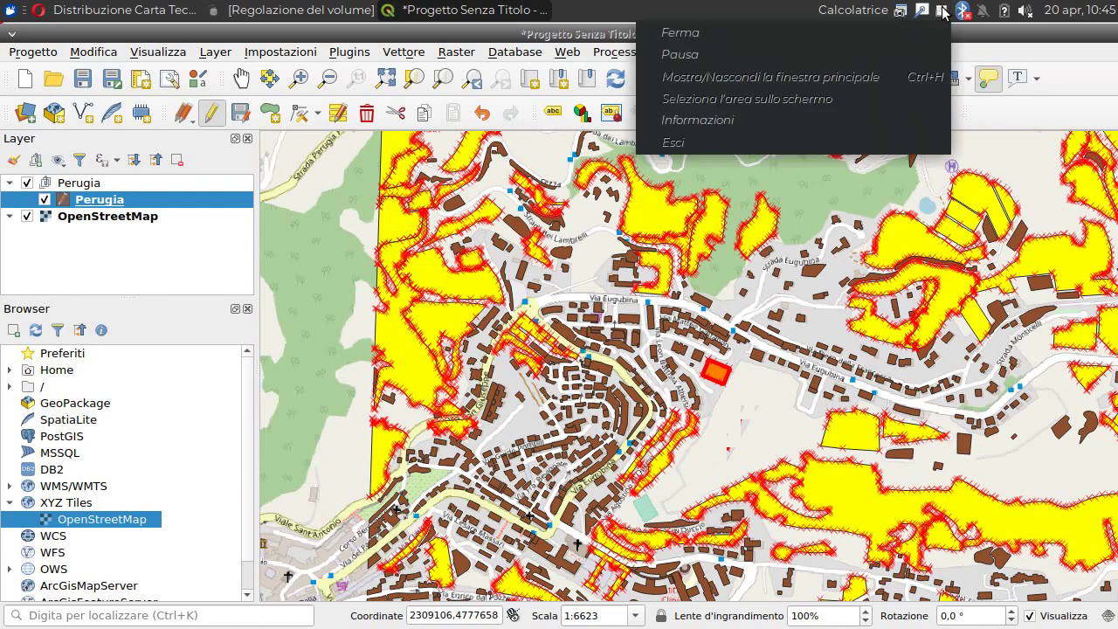